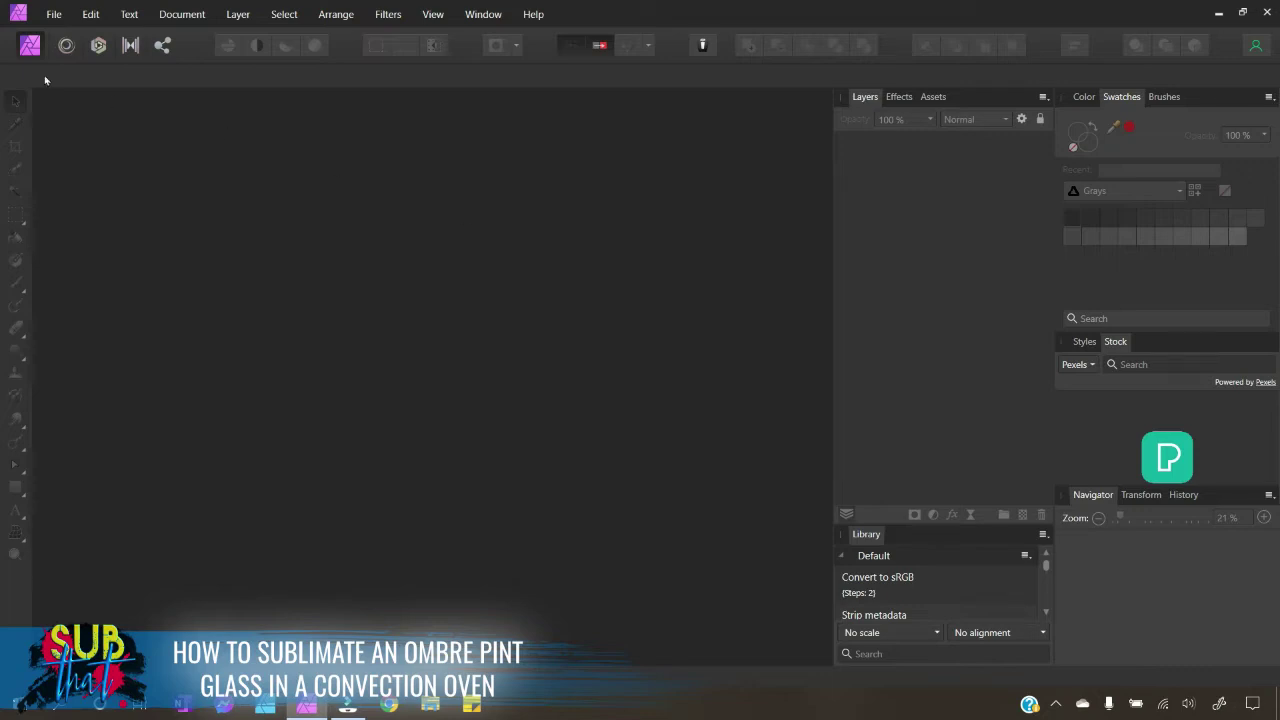
Open the 16OZ PINT GLASS TEMPLATE_AFFINITY_OLAS file from the PINT GLASS TEMPLATE folder.
left_click(52, 18)
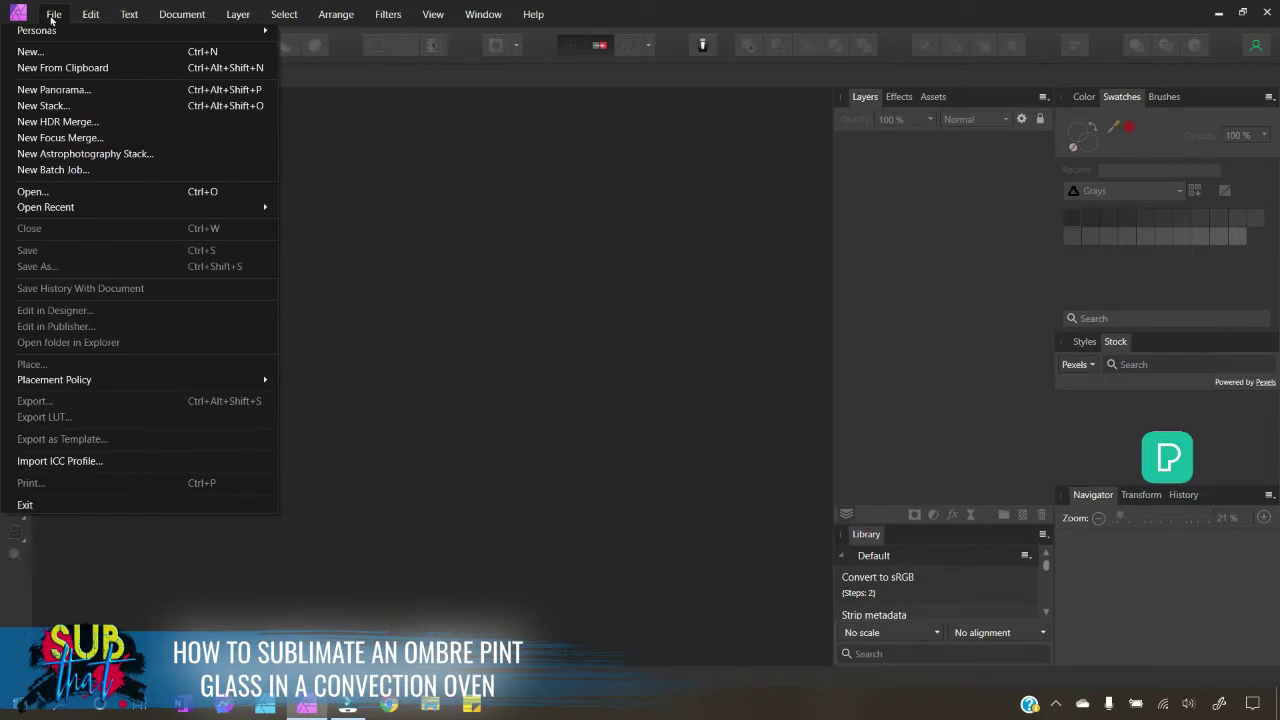
left_click(61, 193)
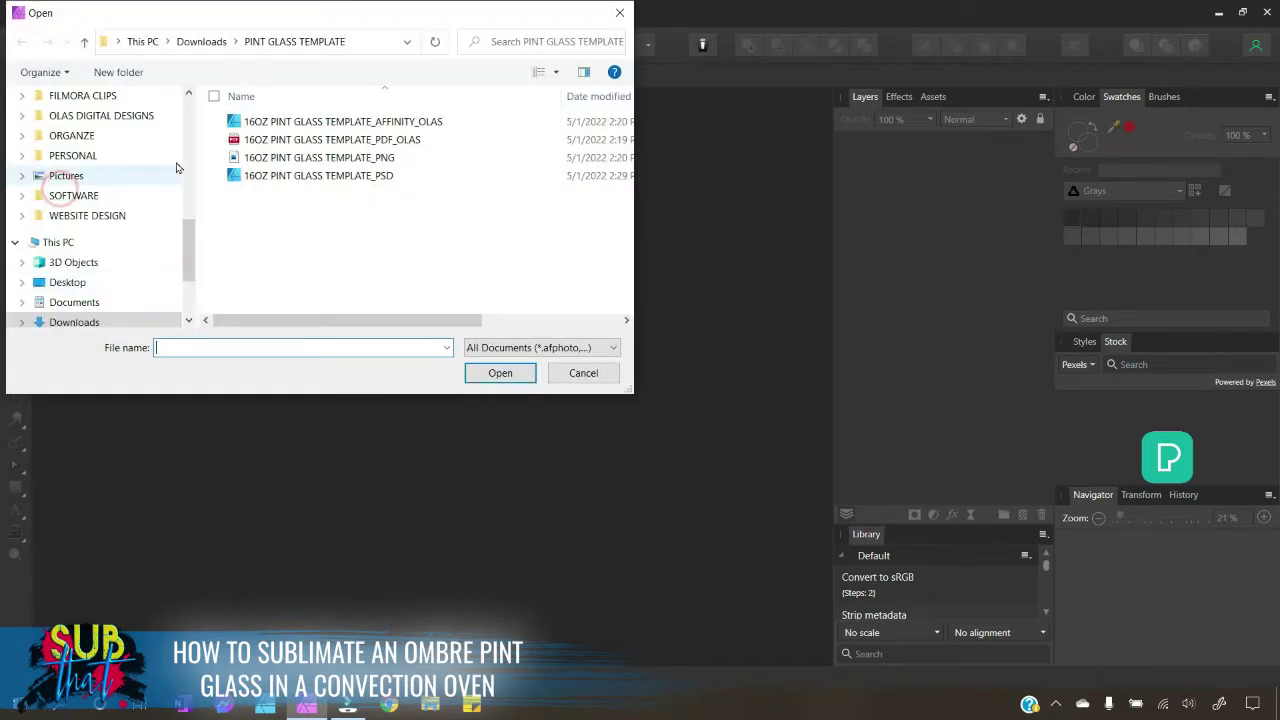
left_click(409, 128)
left_click(497, 373)
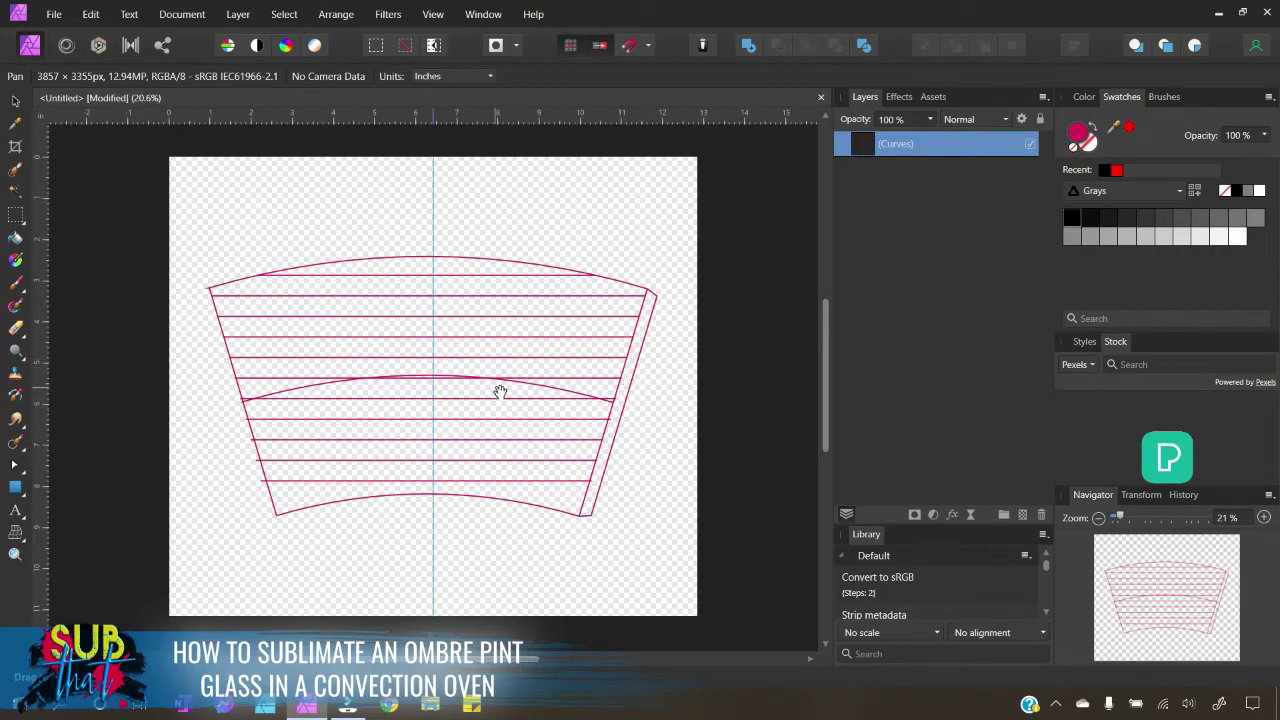
Place the SF BORDER W BEE LB image from the SF BORDER ELEMENT_YELLOW folder and position it over the upper part of the template.
left_click(50, 17)
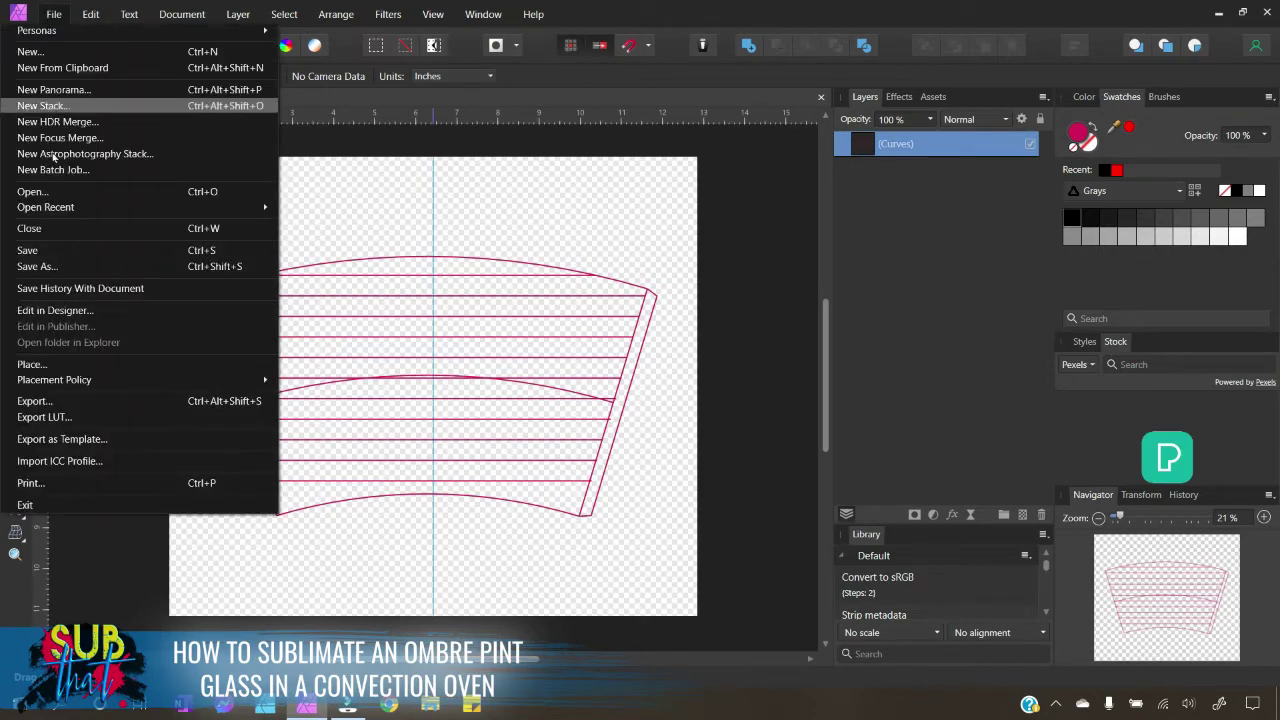
left_click(62, 364)
left_click_drag(189, 246, 188, 140)
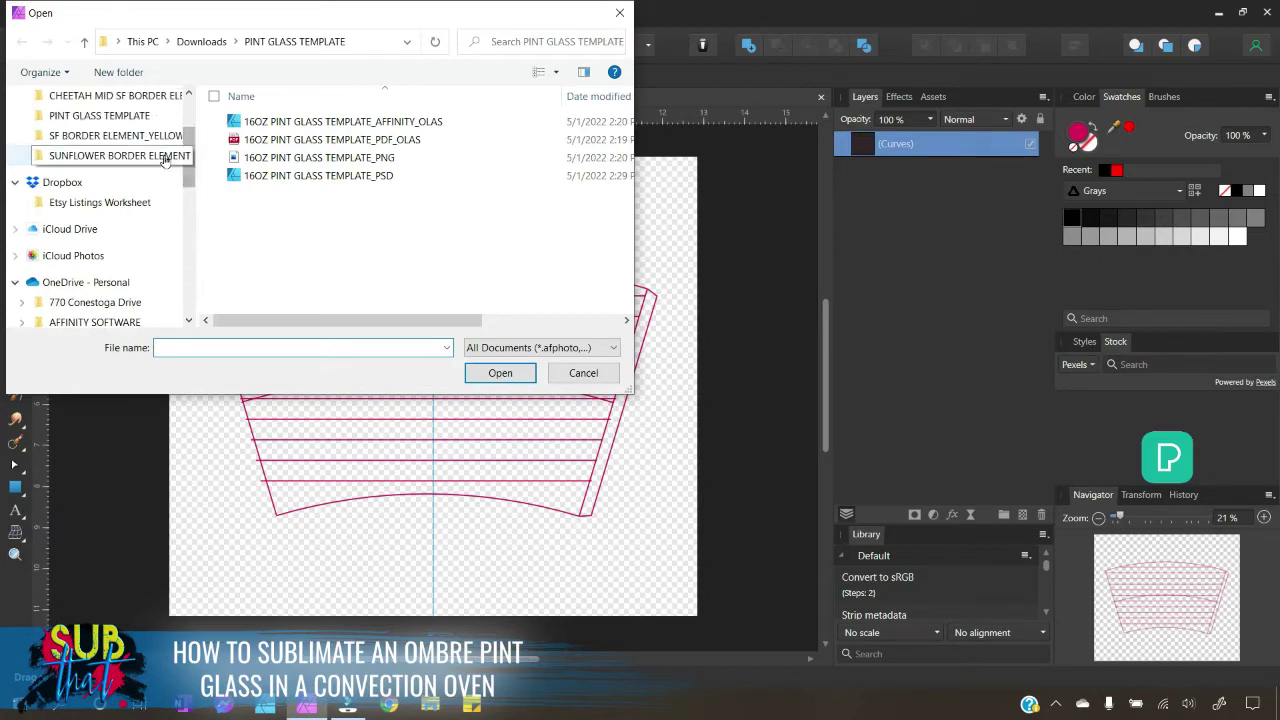
left_click(115, 155)
scroll(340, 255, "down", 6)
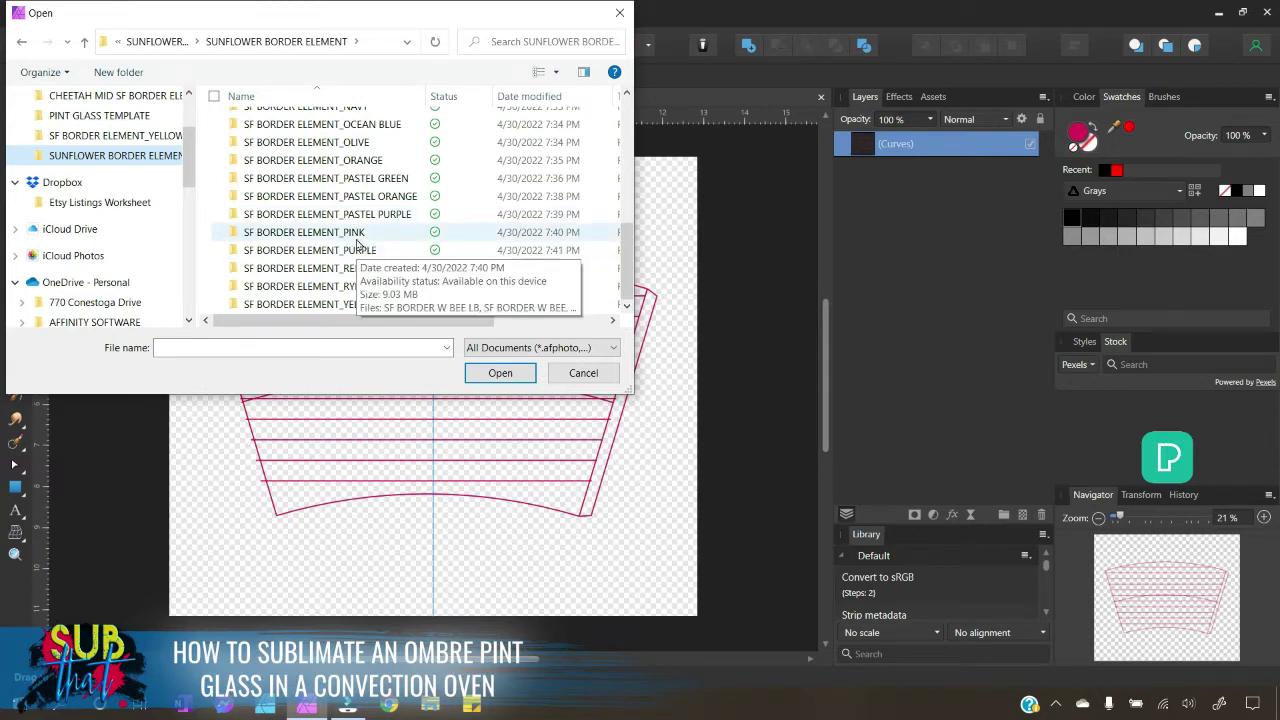
double_click(354, 304)
left_click(243, 158)
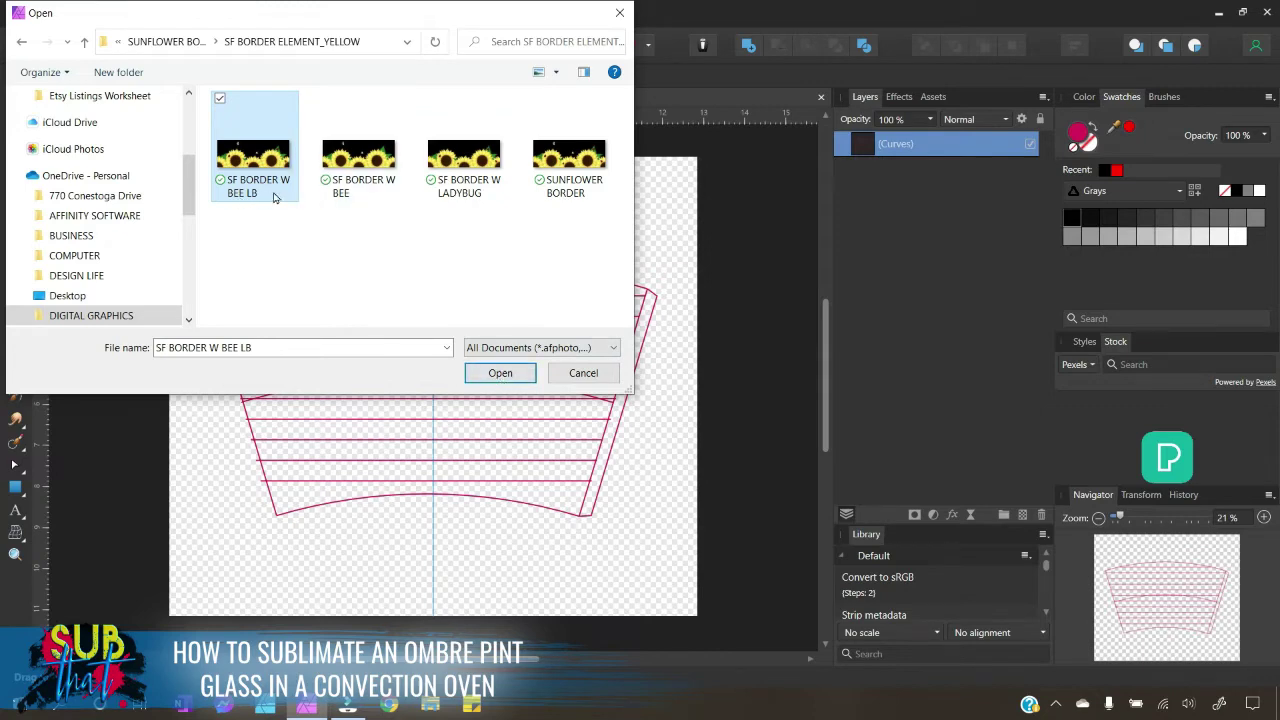
left_click(497, 376)
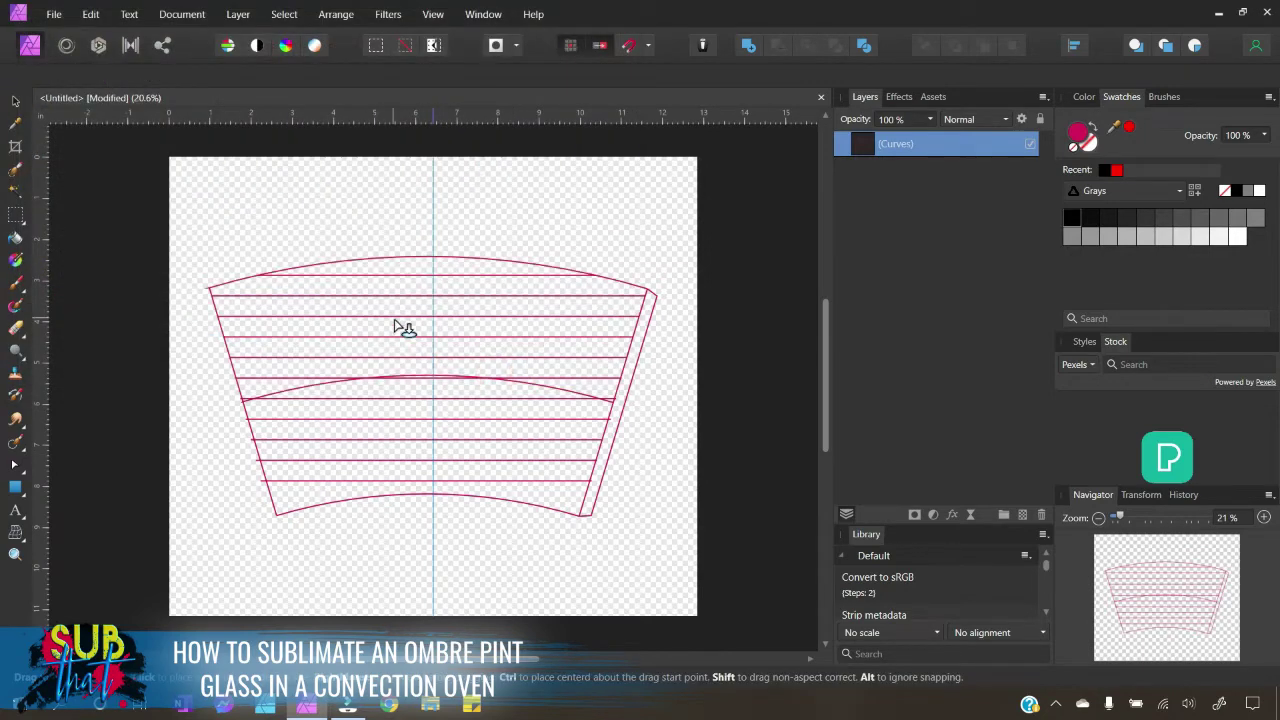
left_click(347, 252)
left_click_drag(328, 324, 405, 362)
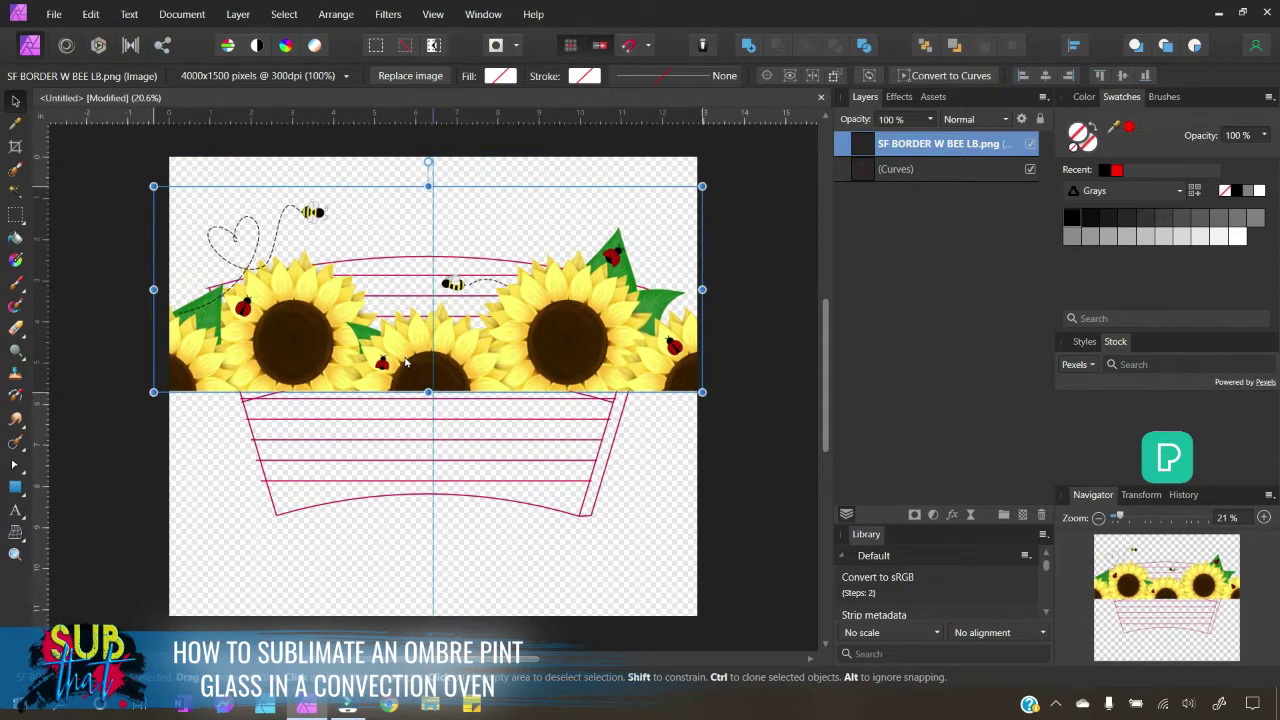
Resize the sunflower border image proportionally to a width of 11.25 in.
left_click(1145, 494)
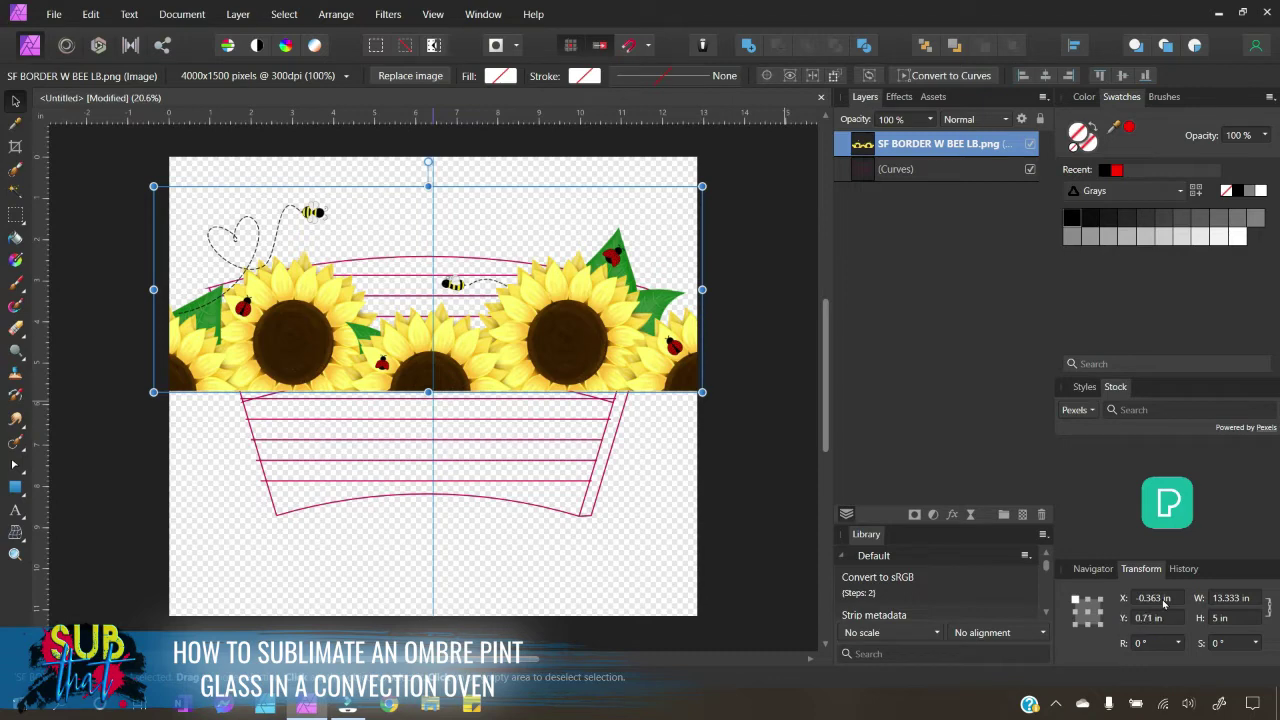
left_click(1224, 600)
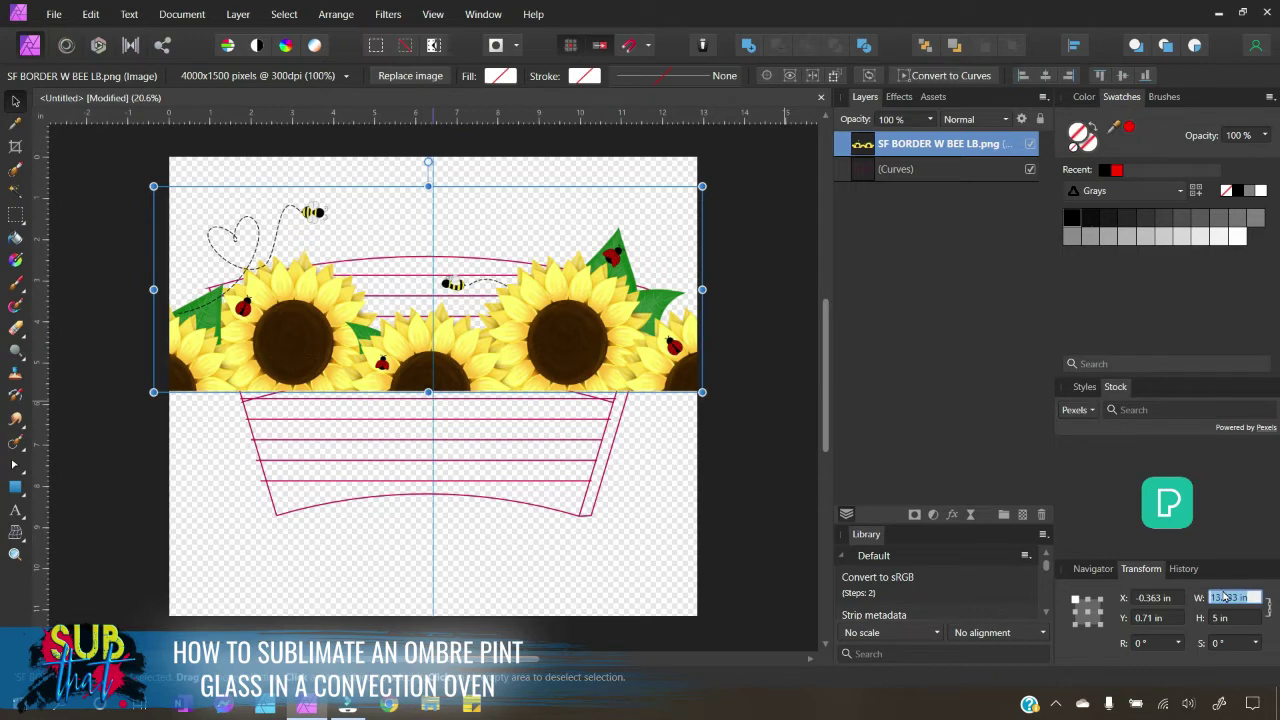
type("11.25")
key("Return")
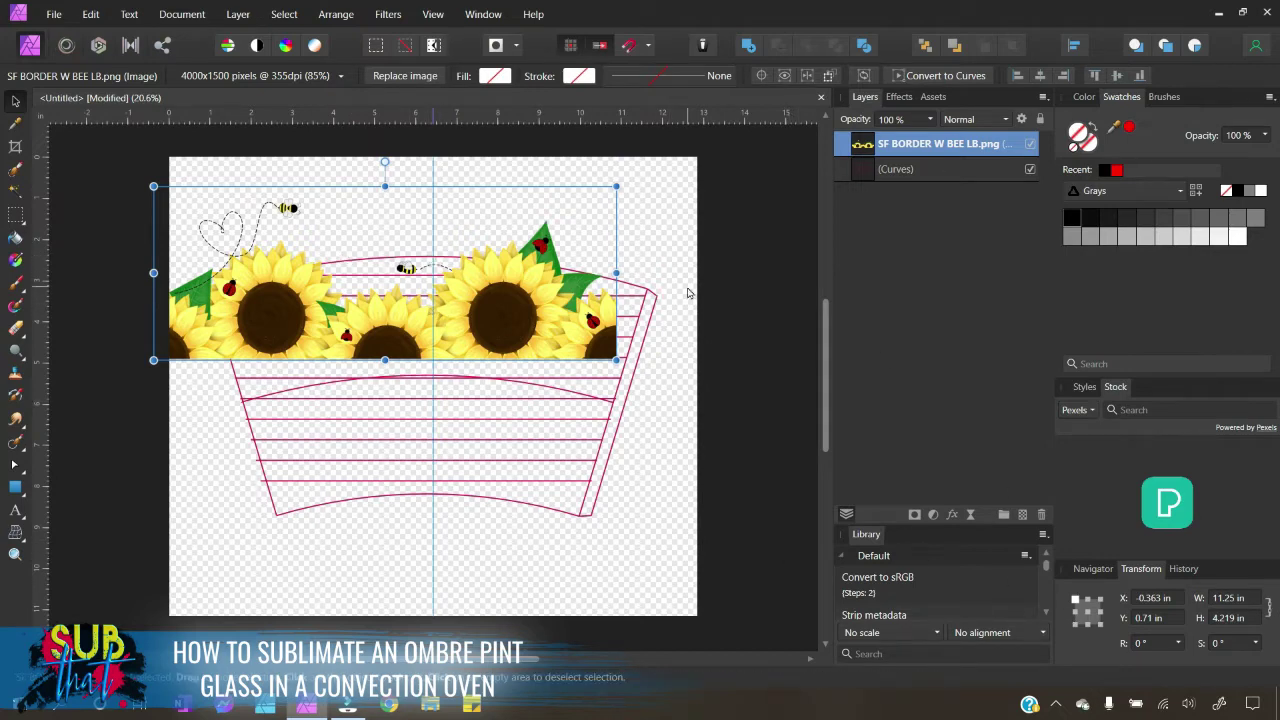
Centre the sunflower border horizontally on the page and flip it vertically.
left_click(1074, 46)
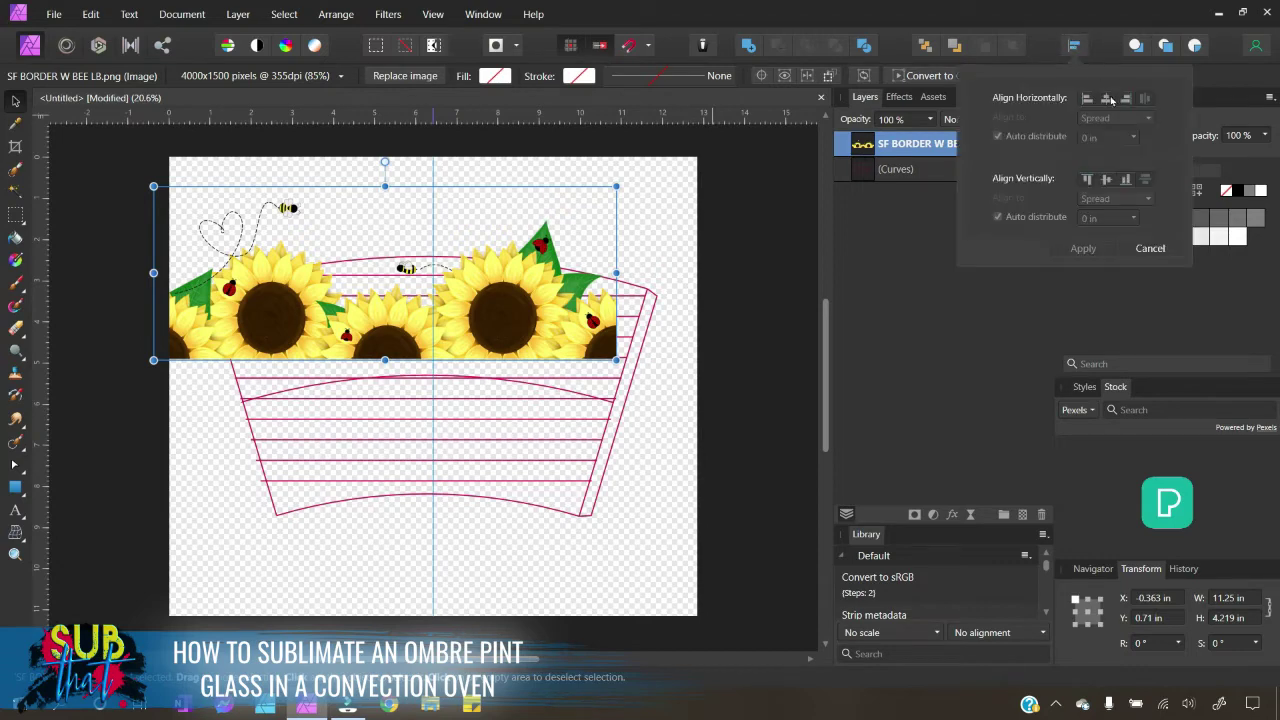
left_click(1108, 99)
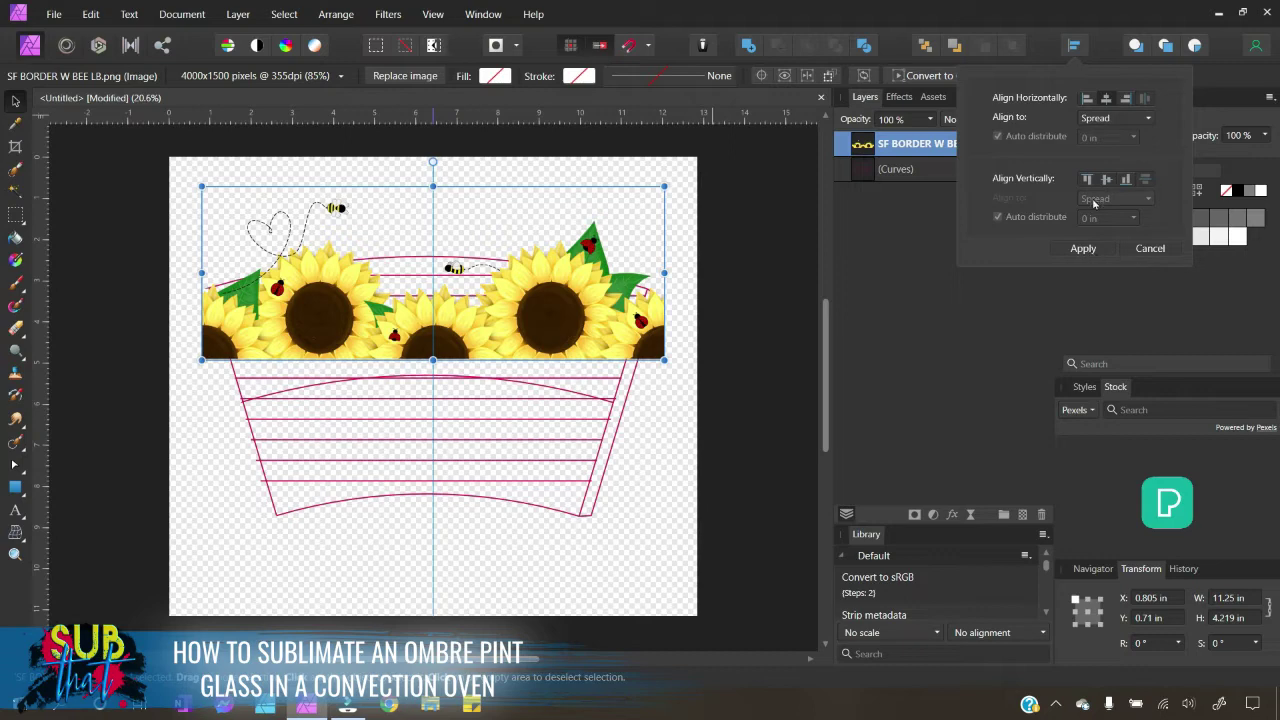
left_click(1083, 249)
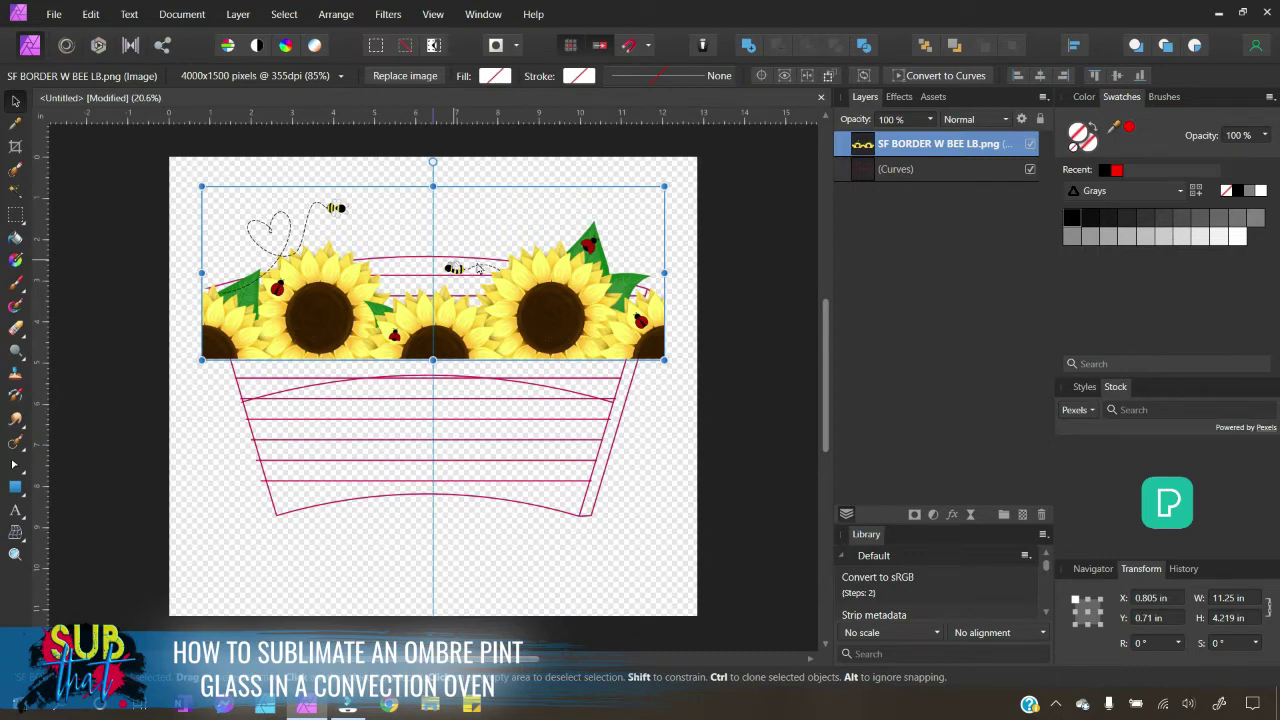
left_click(340, 15)
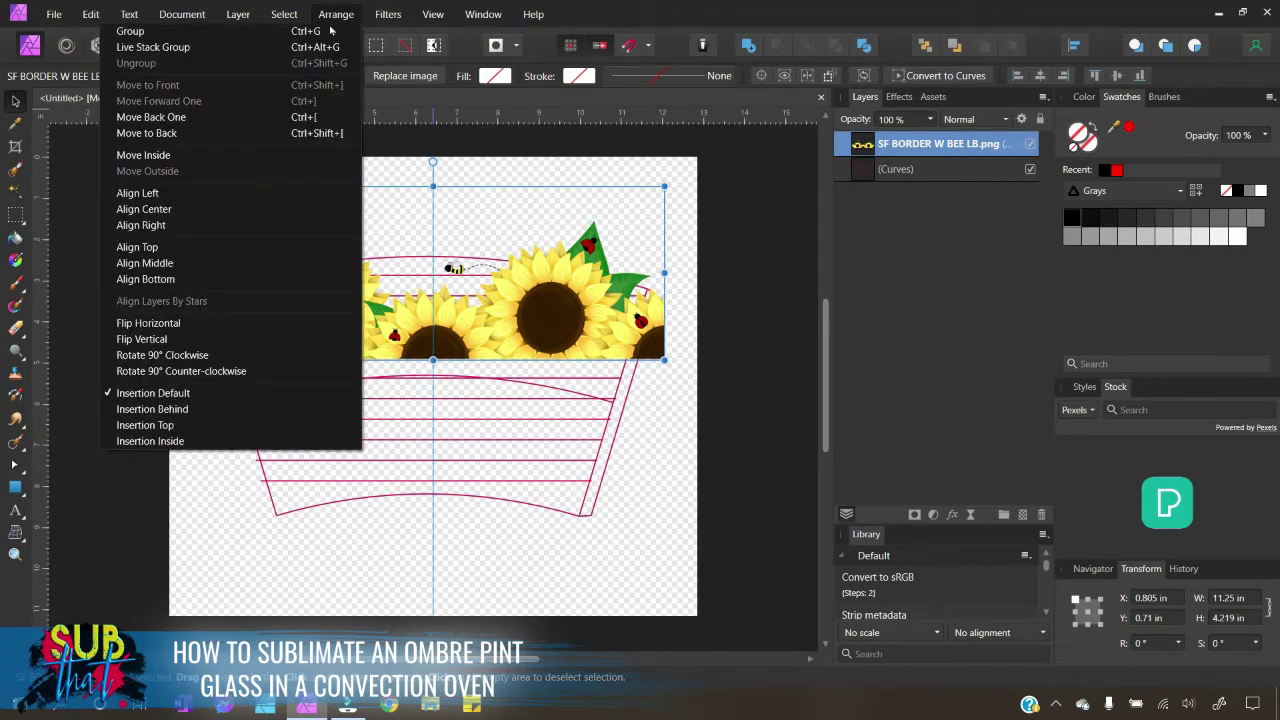
left_click(195, 344)
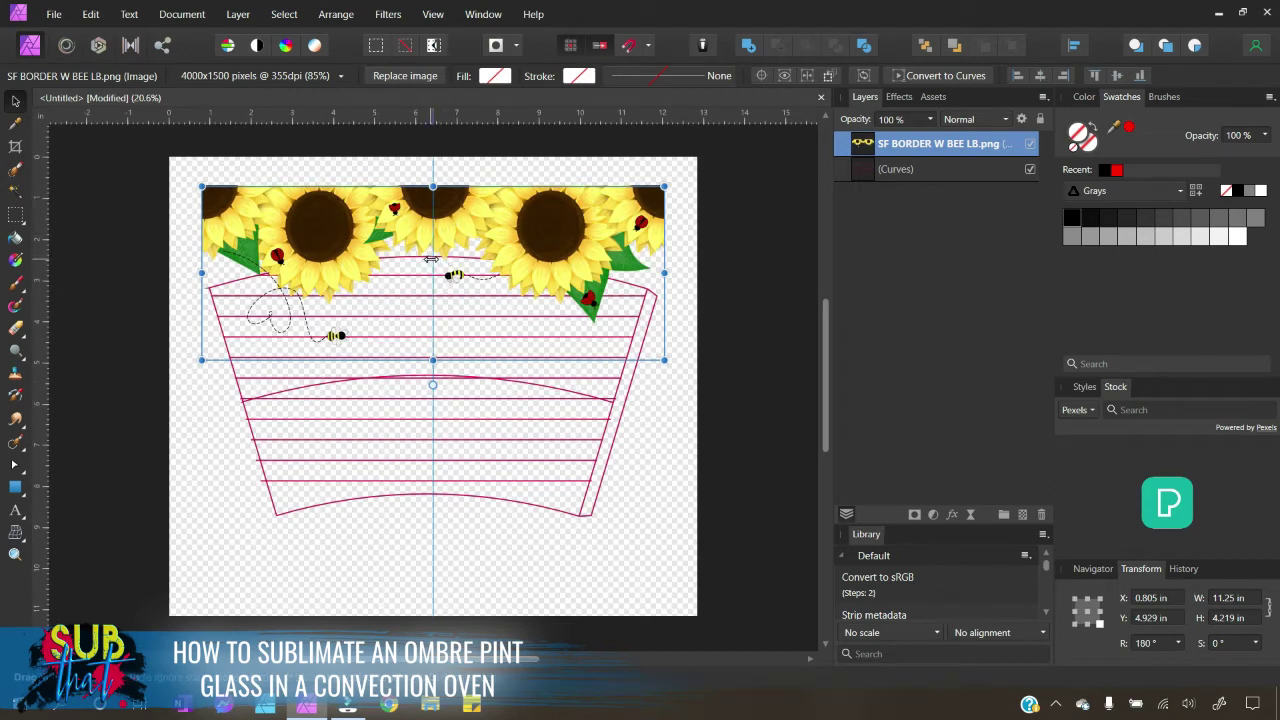
Set the sunflower border's opacity to 50% and move it down so its upper edge meets the peak of the template's top curve.
left_click(892, 121)
type("50")
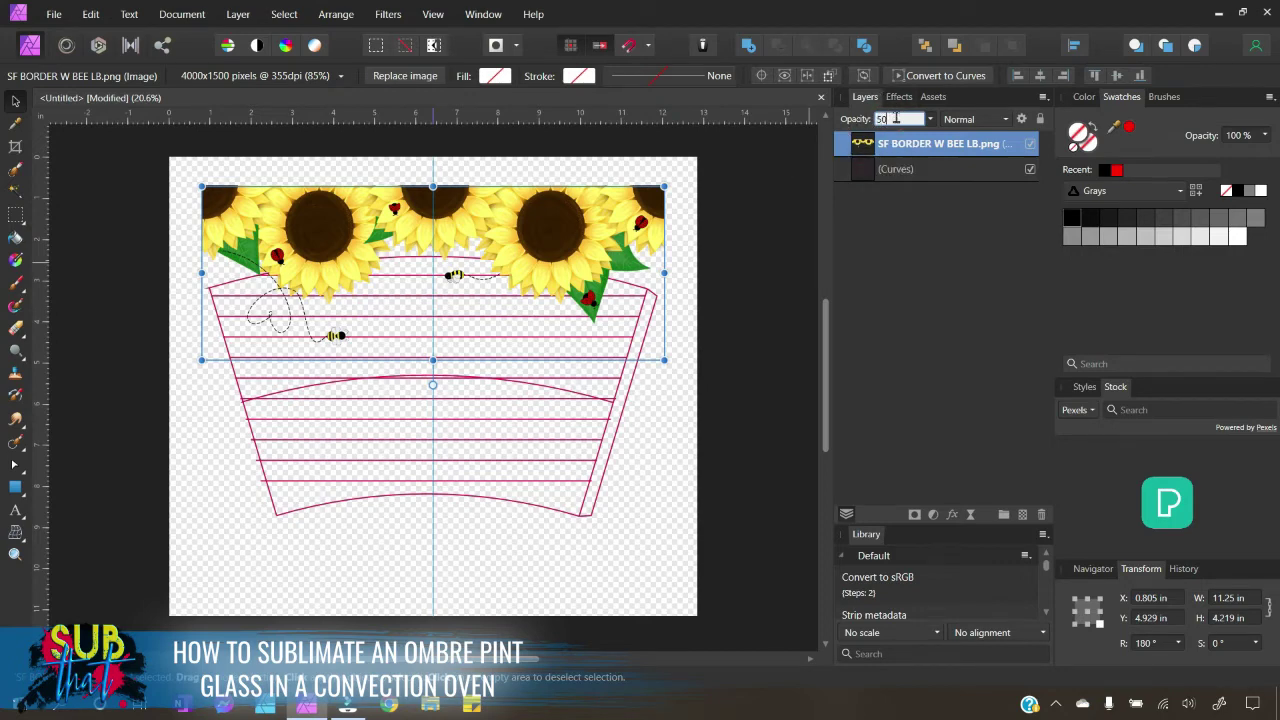
key("Return")
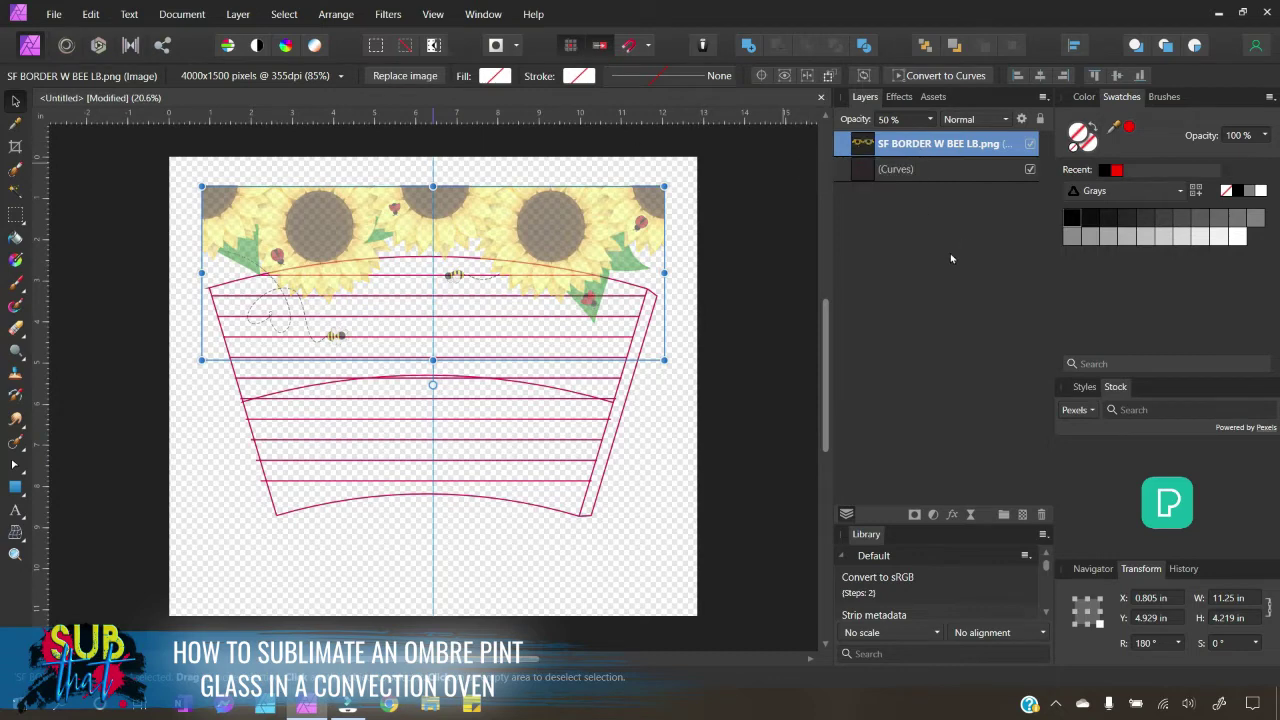
left_click_drag(462, 207, 462, 278)
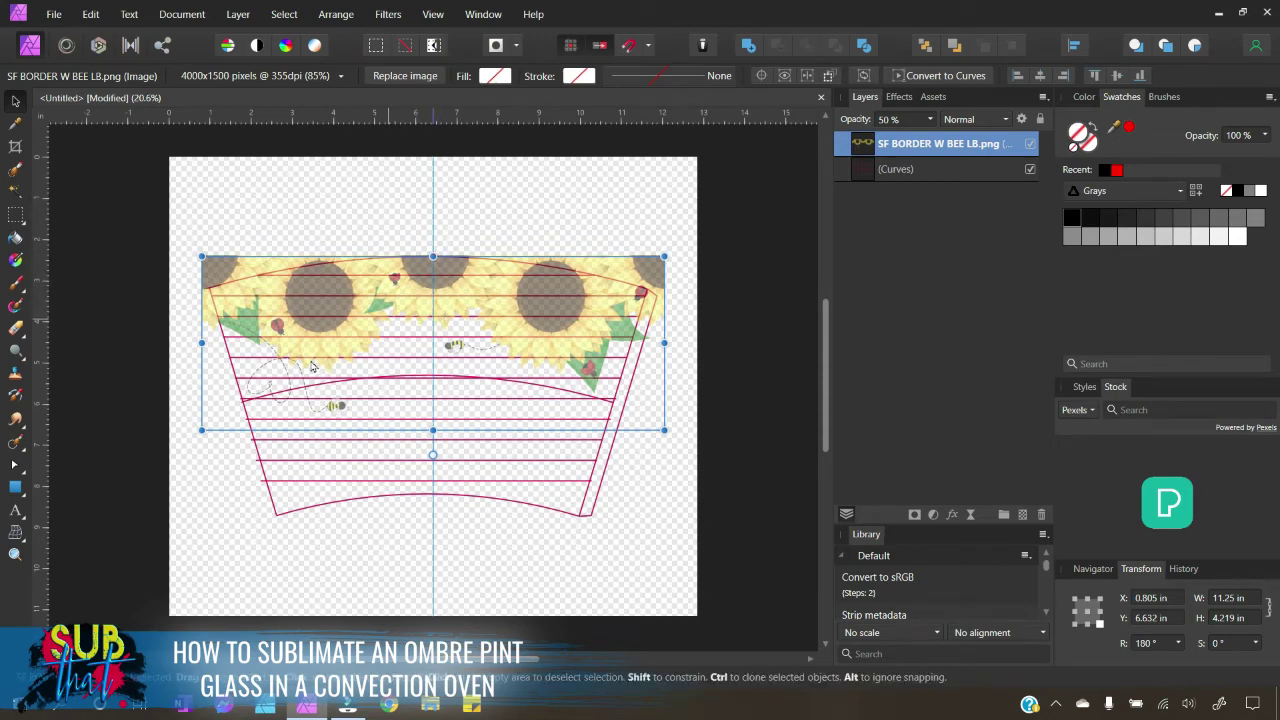
Start a single-plane Perspective warp on the sunflower border, toggle snapping, and pull both lower corners inward to follow the template's slanted sides.
left_click(24, 538)
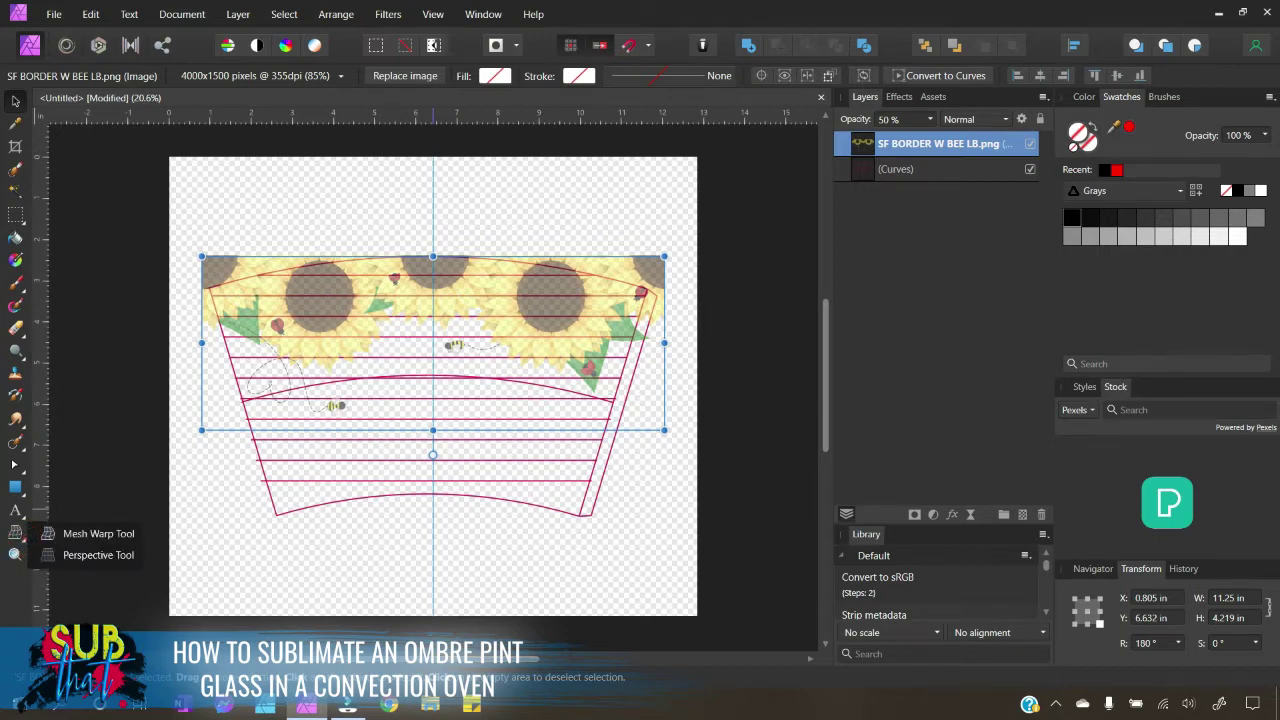
left_click(79, 556)
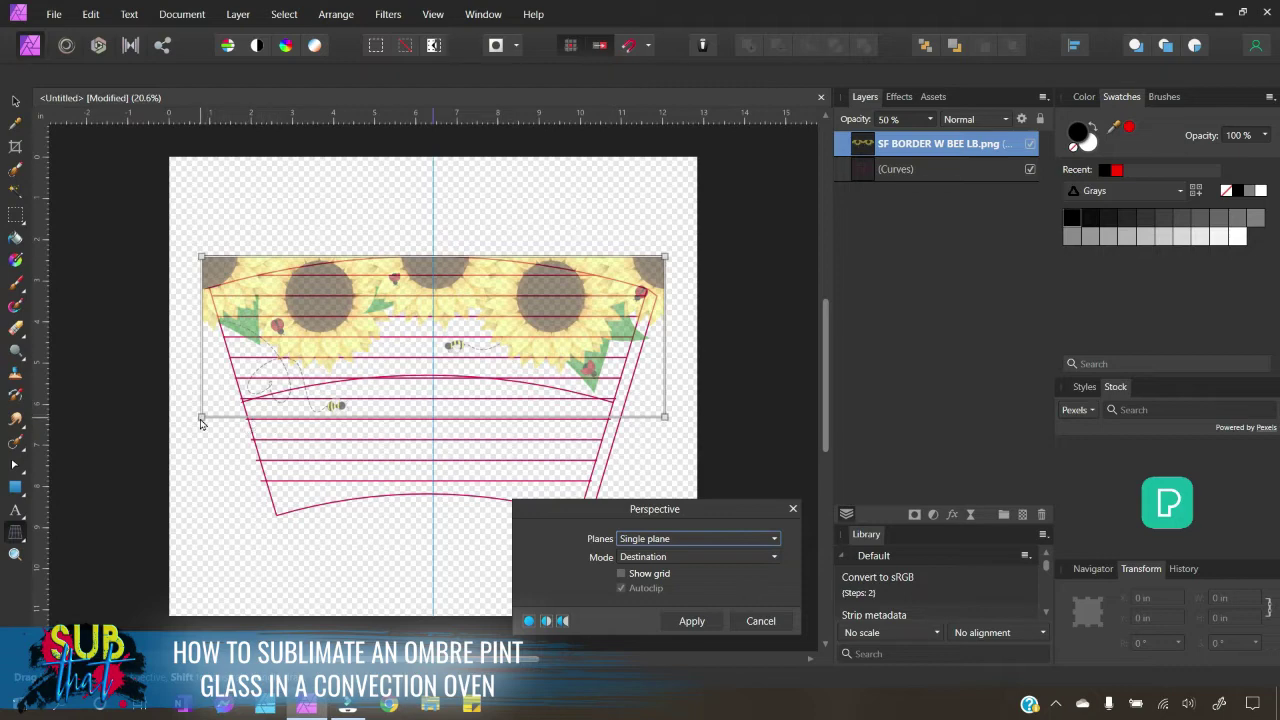
left_click_drag(201, 423, 250, 424)
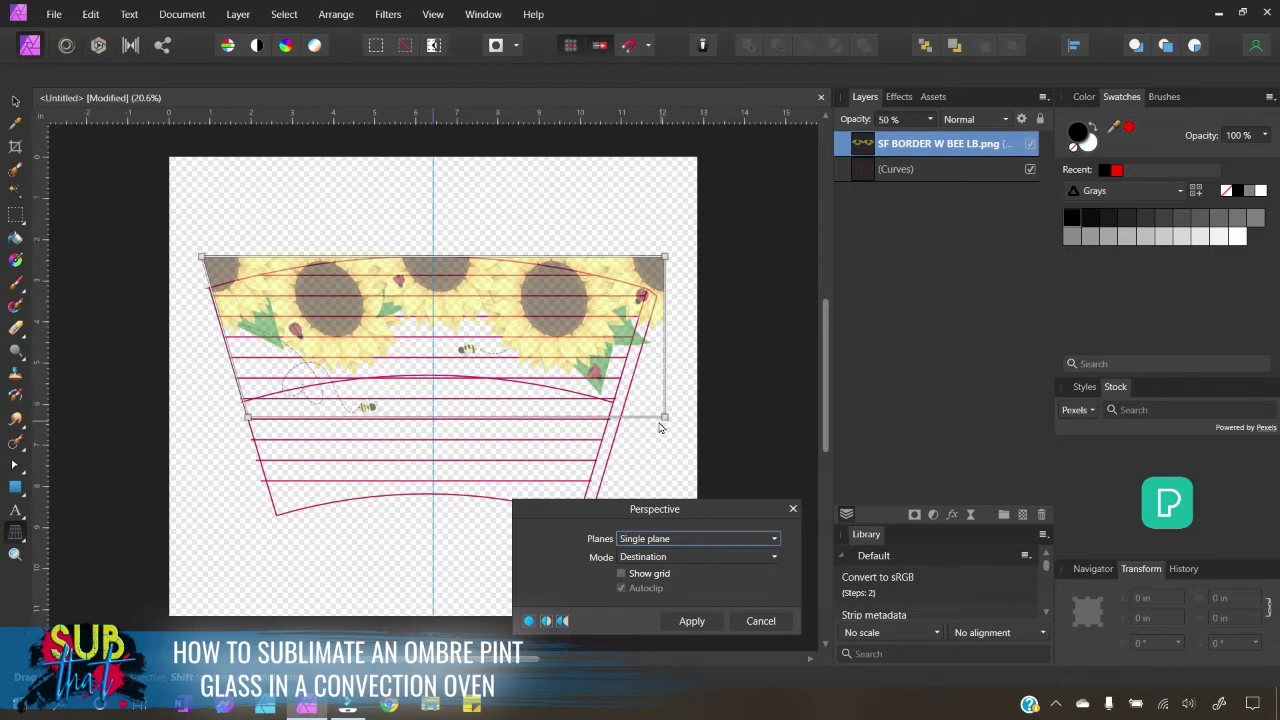
left_click(631, 45)
left_click_drag(665, 418, 655, 419)
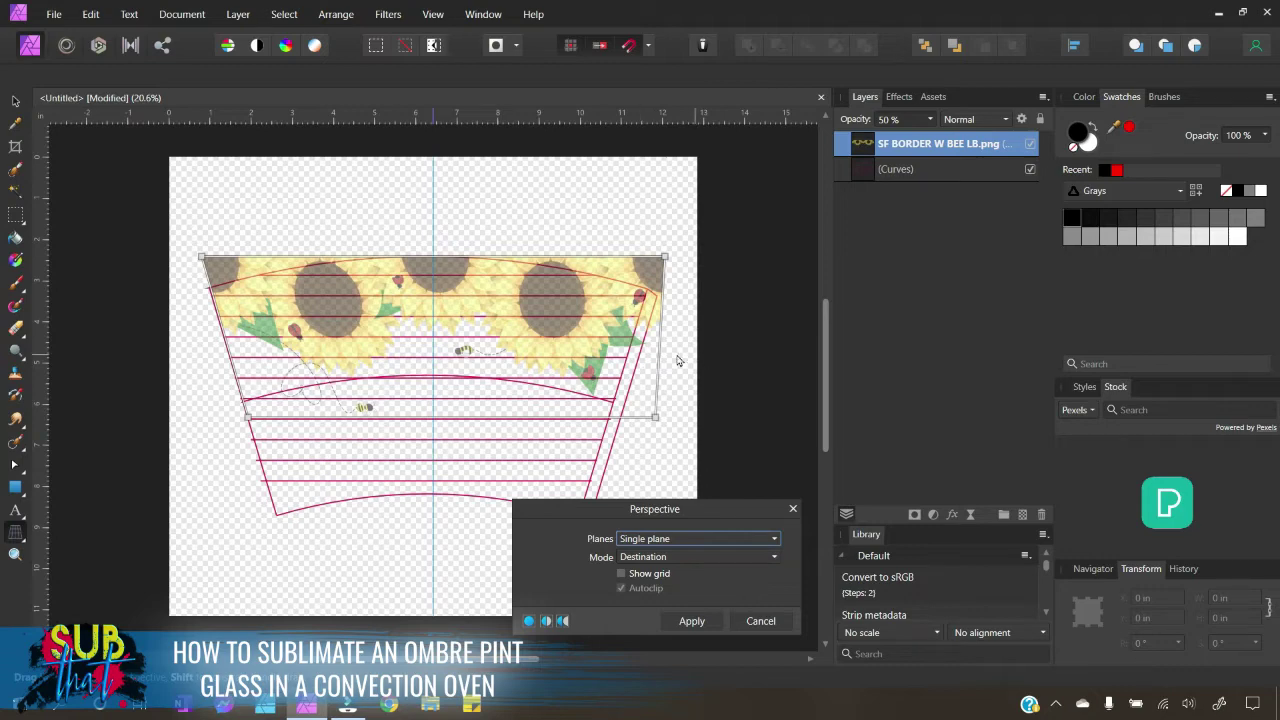
left_click_drag(656, 424, 618, 423)
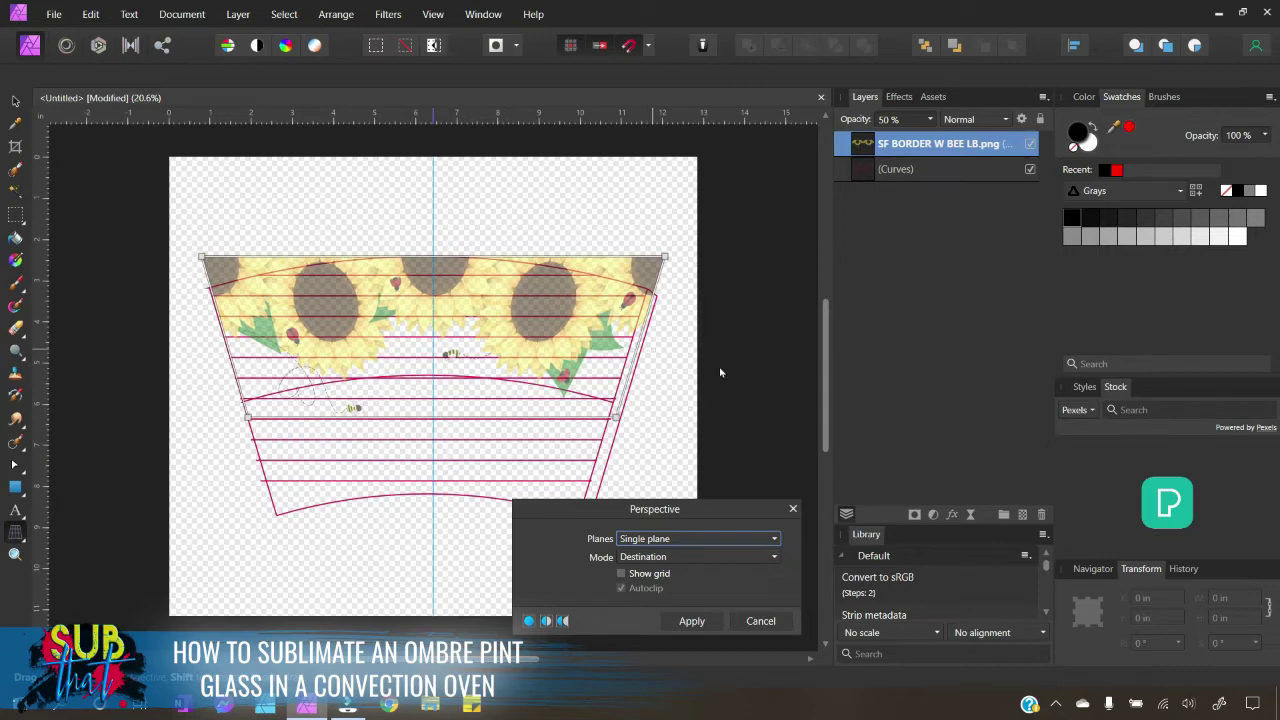
Bring the two upper corners of the perspective plane down to the template's upper corners.
left_click(1186, 570)
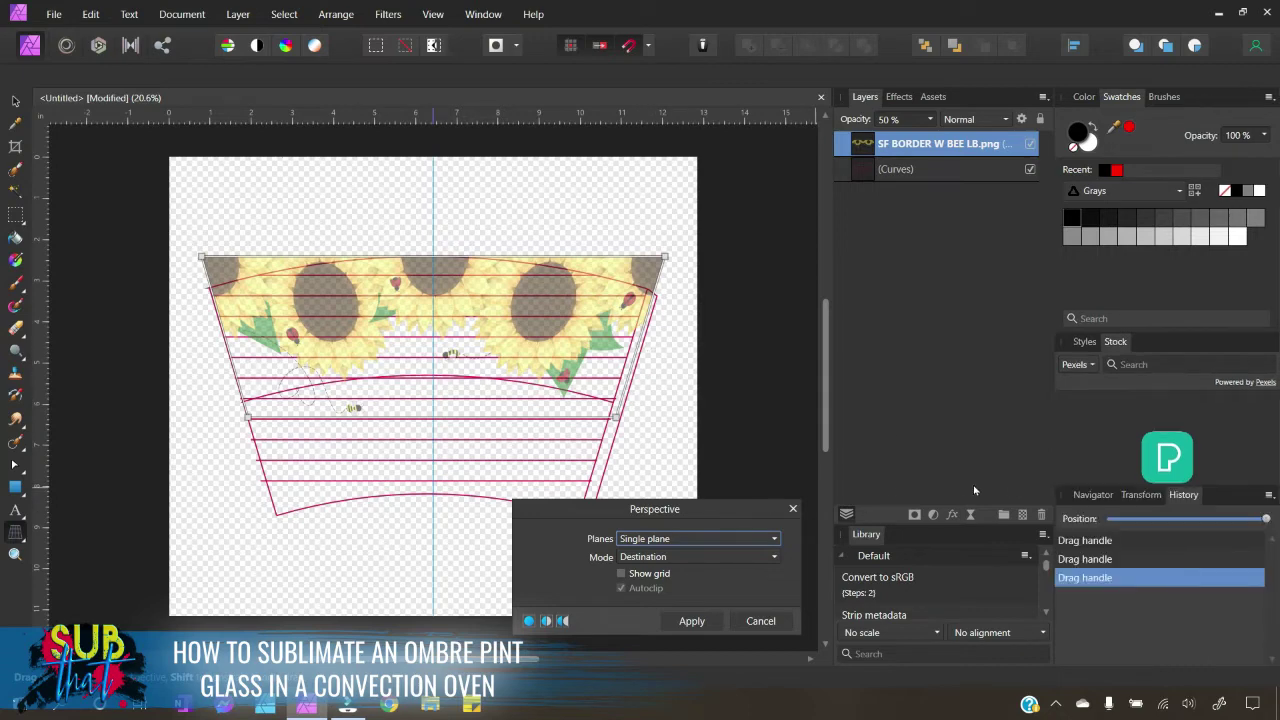
left_click(1093, 500)
left_click(1264, 518)
left_click(1264, 518)
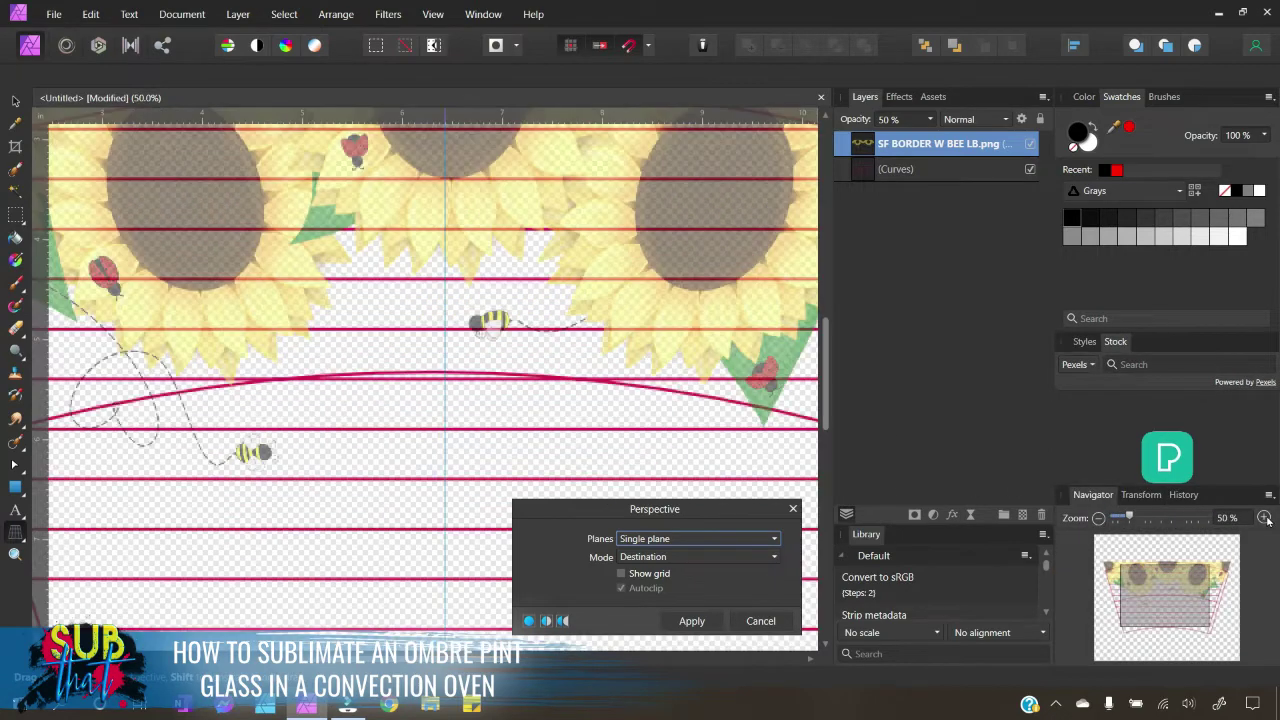
scroll(540, 540, "up", 5)
scroll(540, 540, "right", 5)
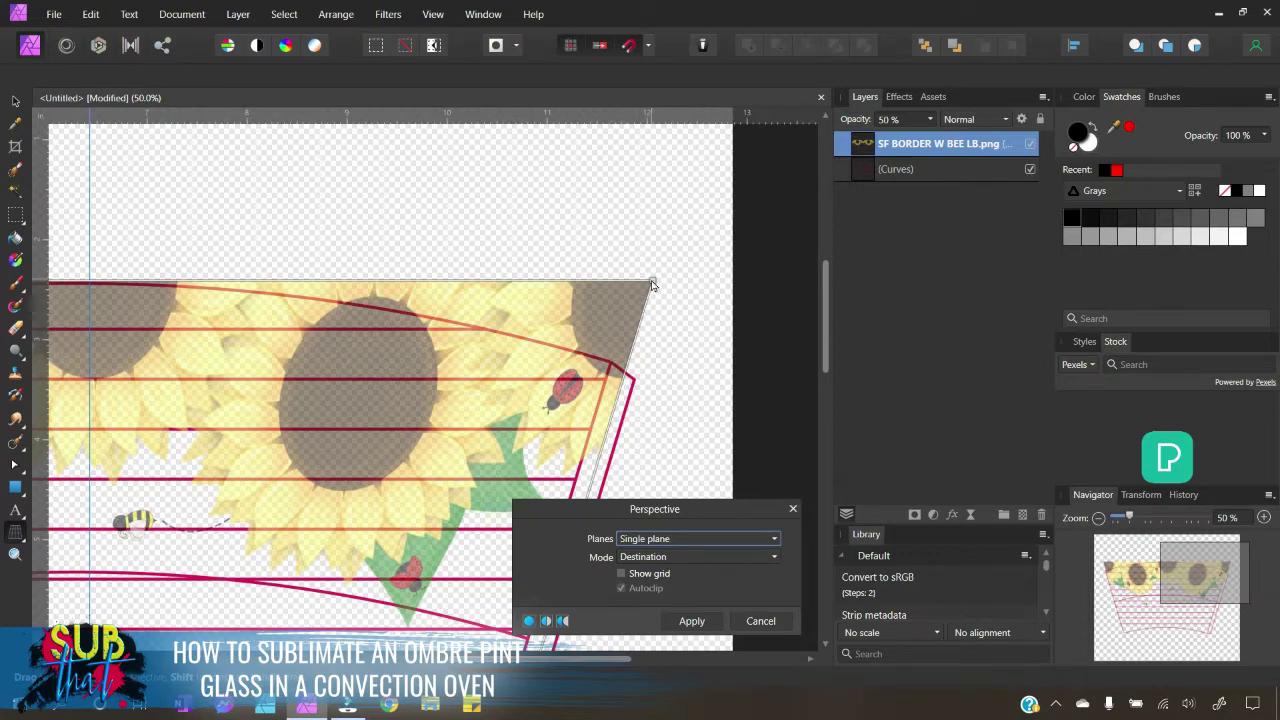
left_click_drag(651, 280, 630, 362)
left_click_drag(627, 371, 627, 376)
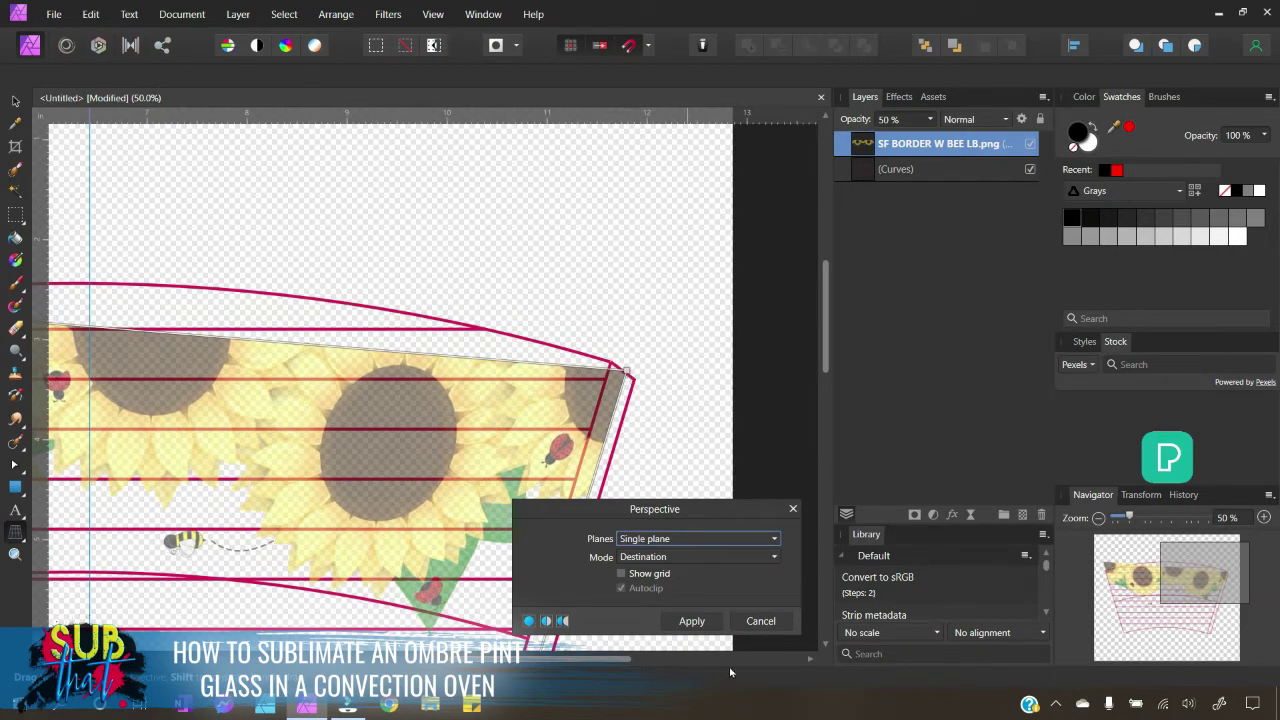
scroll(775, 650, "left", 5)
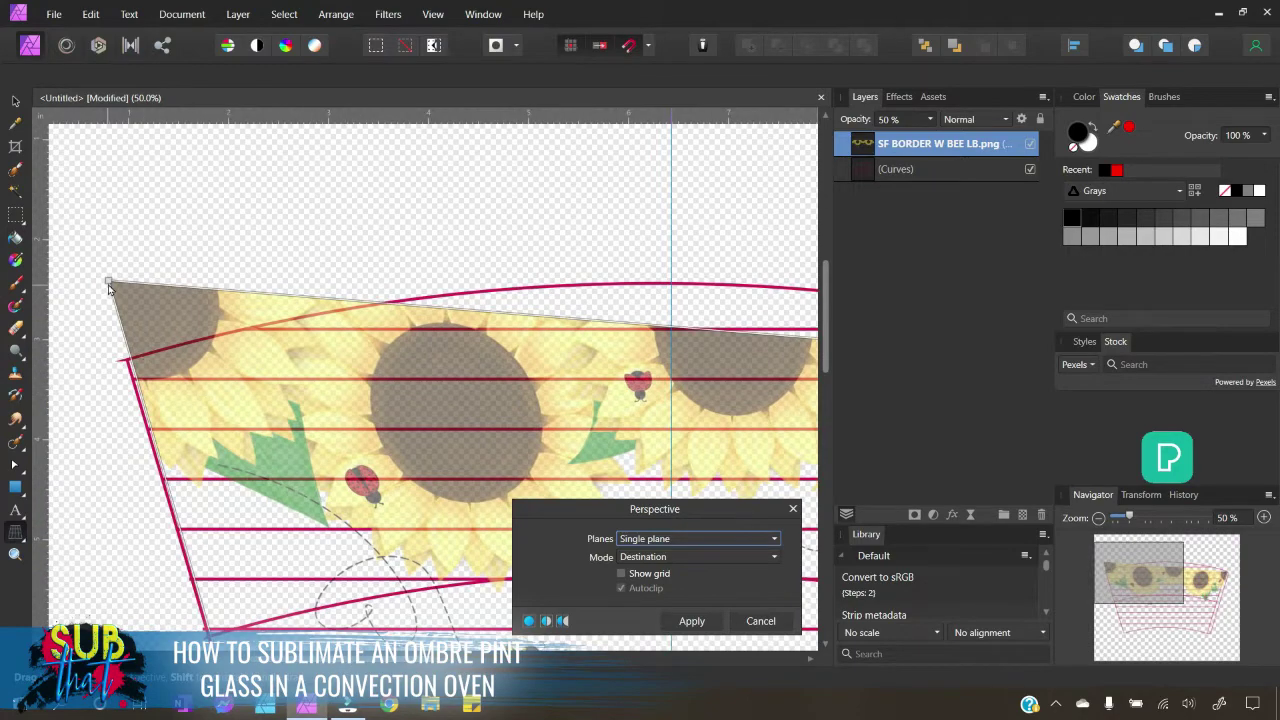
left_click_drag(110, 283, 128, 367)
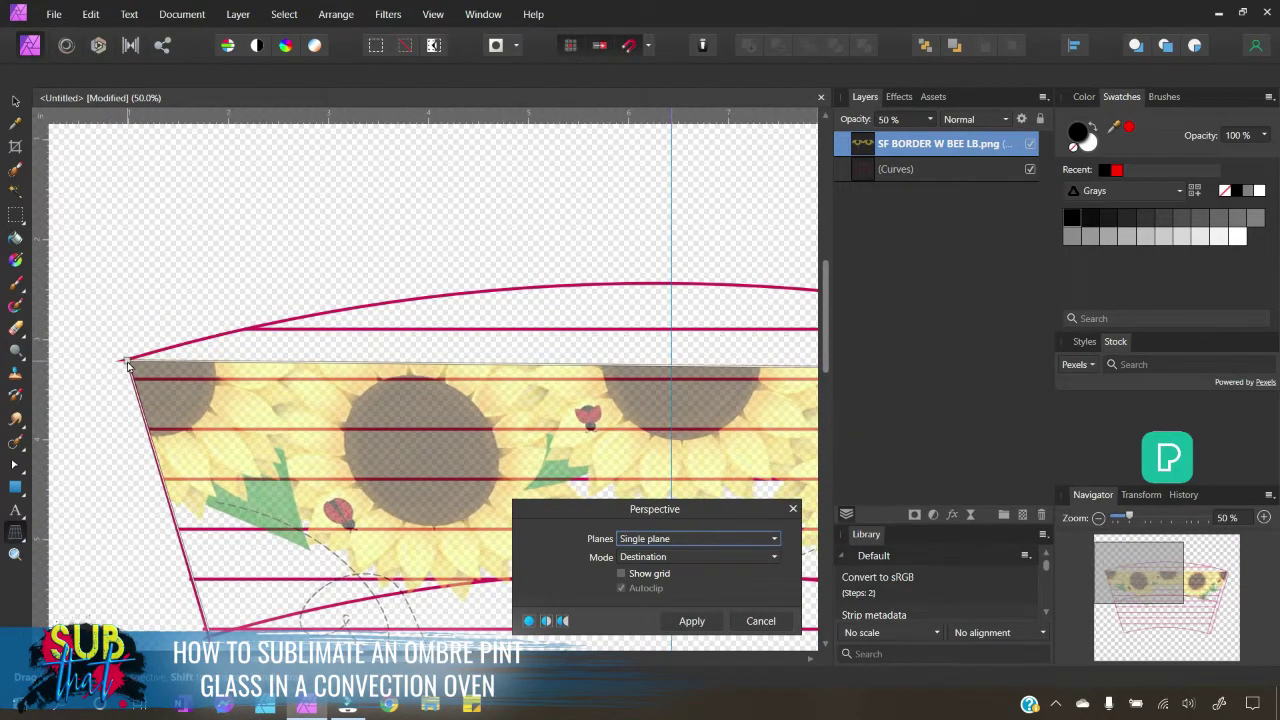
Check the lower corners and overall fit of the perspective plane against the template's side edges.
scroll(212, 499, "down", 5)
scroll(212, 499, "down", 2)
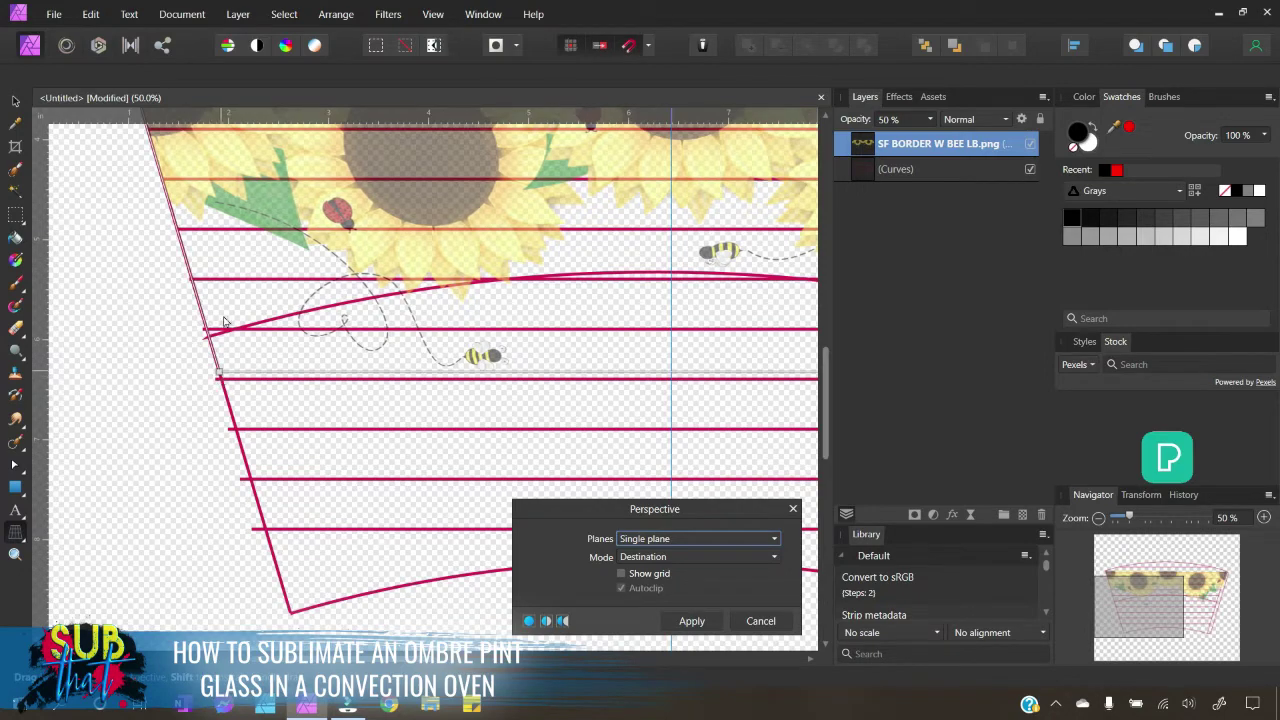
left_click_drag(366, 659, 534, 668)
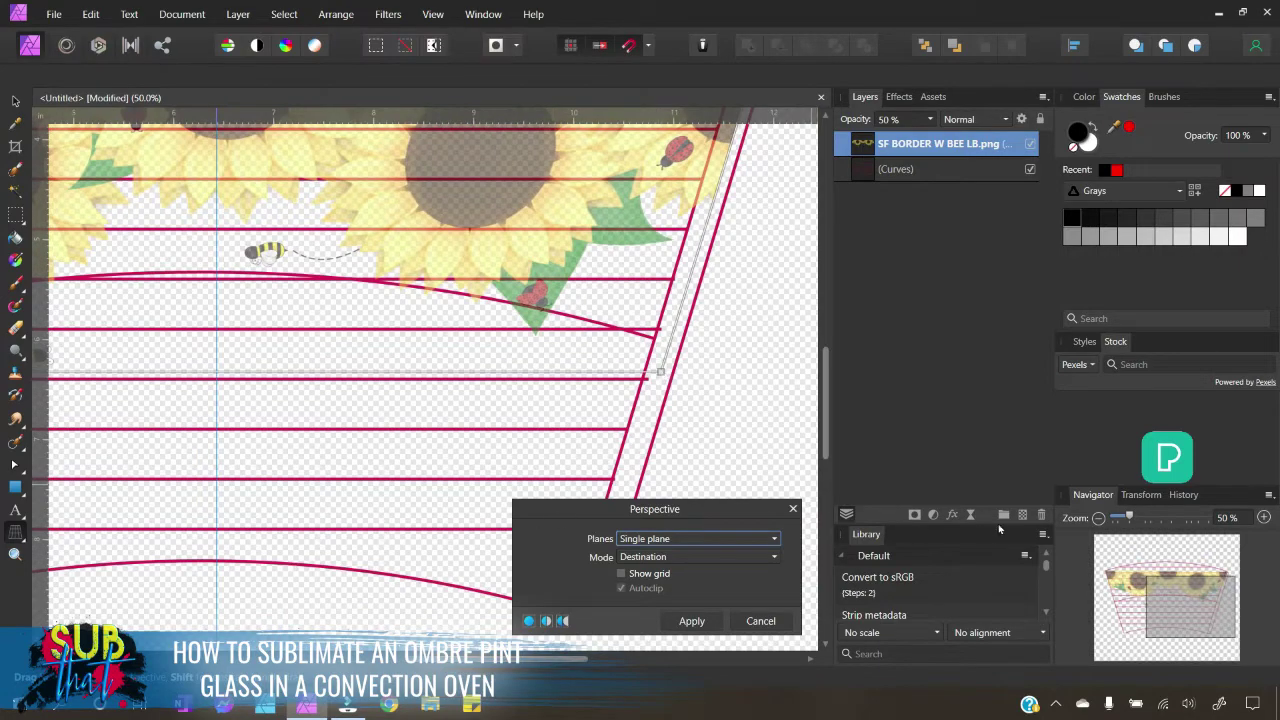
left_click(1099, 519)
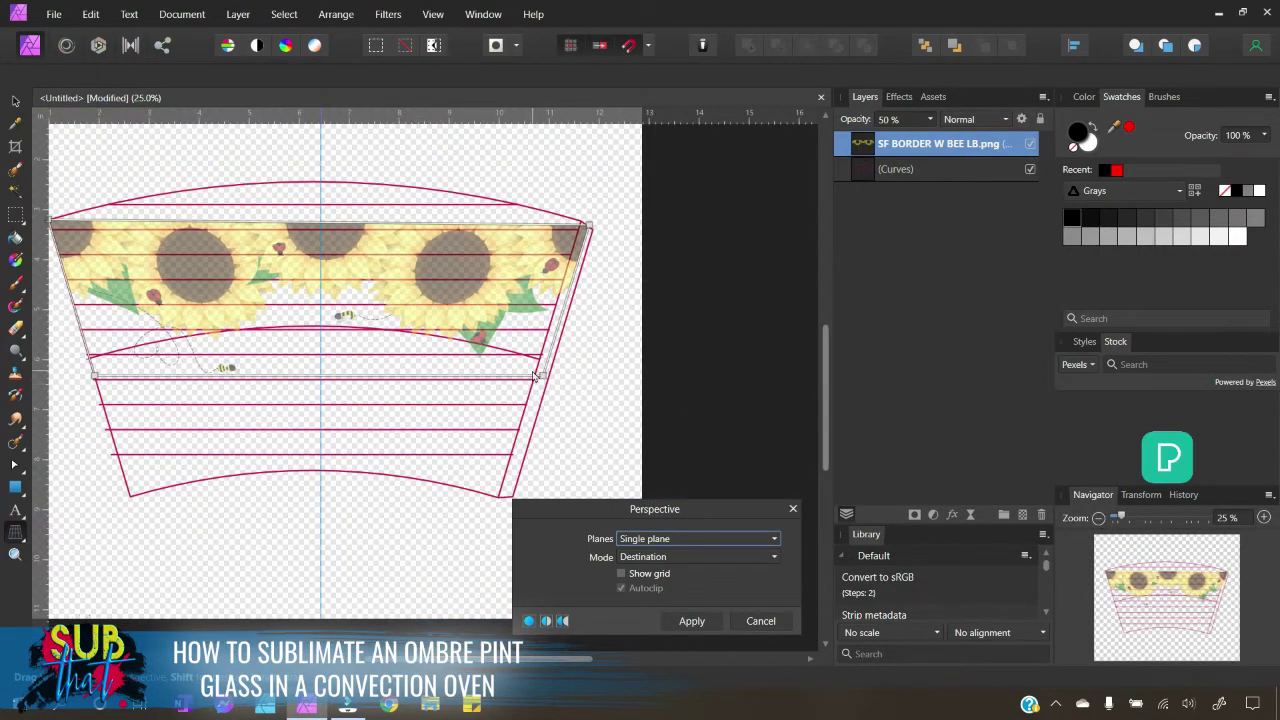
left_click_drag(545, 668, 498, 665)
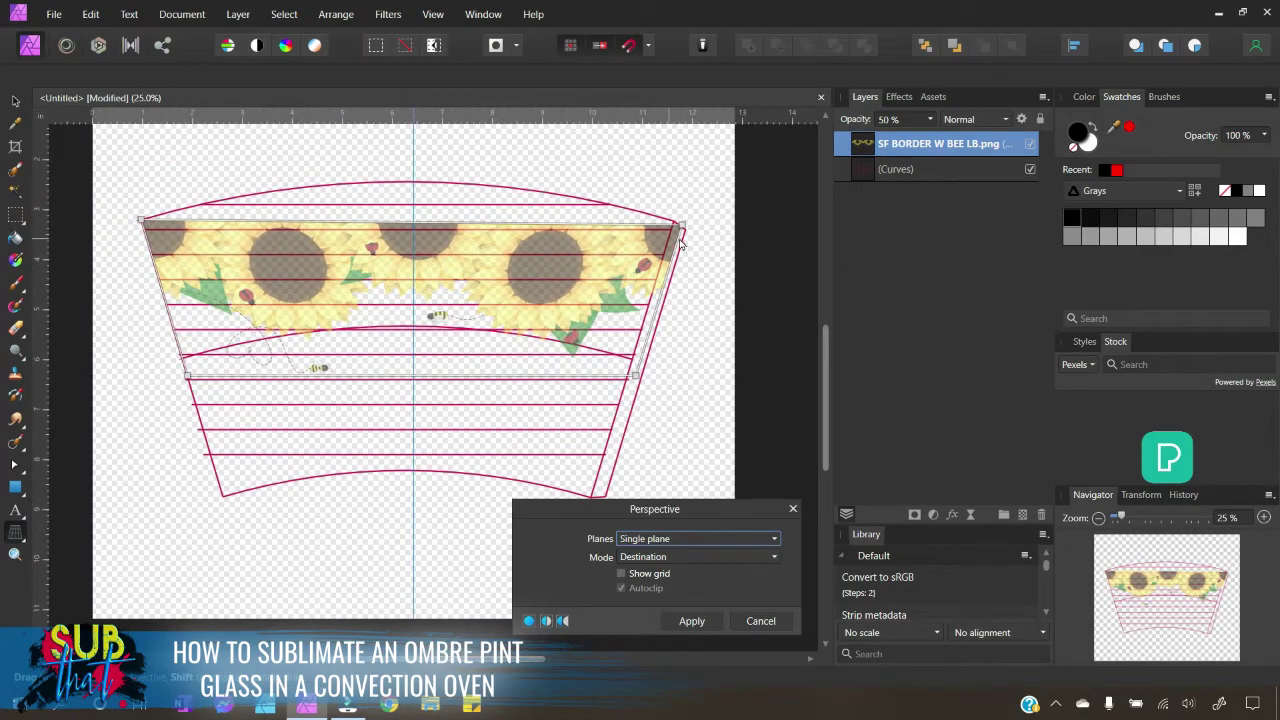
Apply the single-plane perspective warp to the sunflower border and deselect it.
left_click(691, 621)
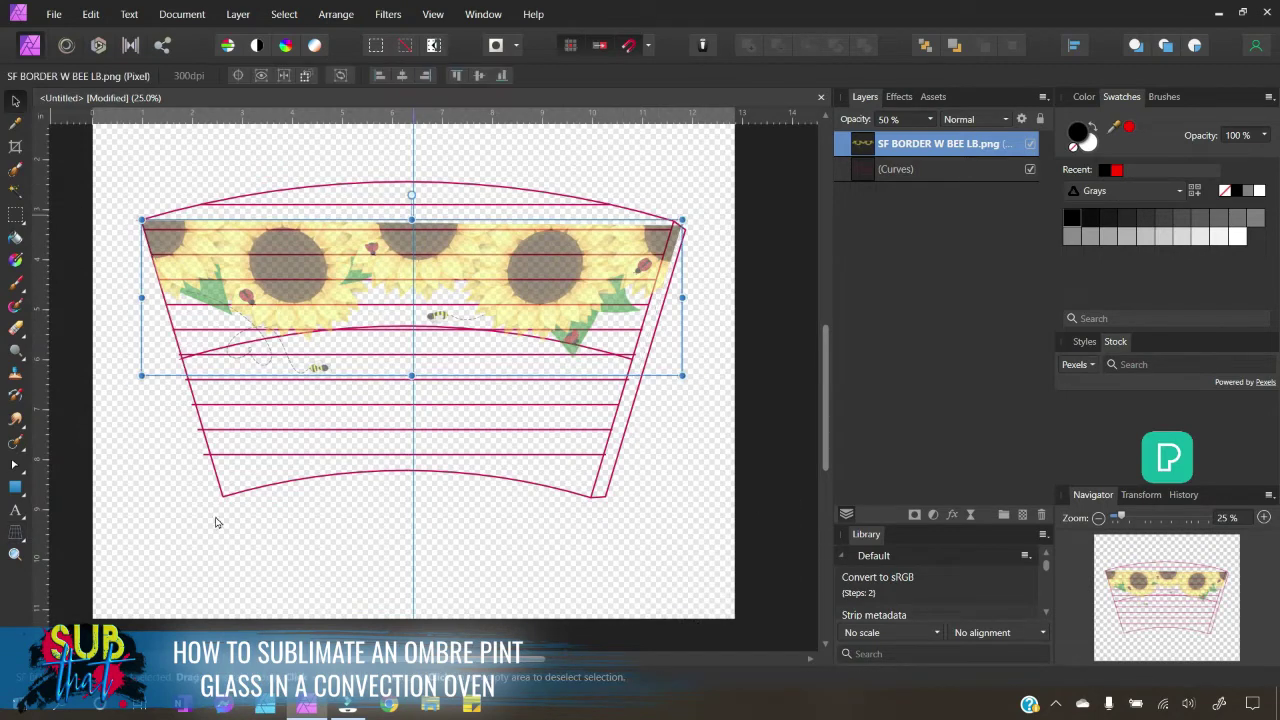
left_click(707, 459)
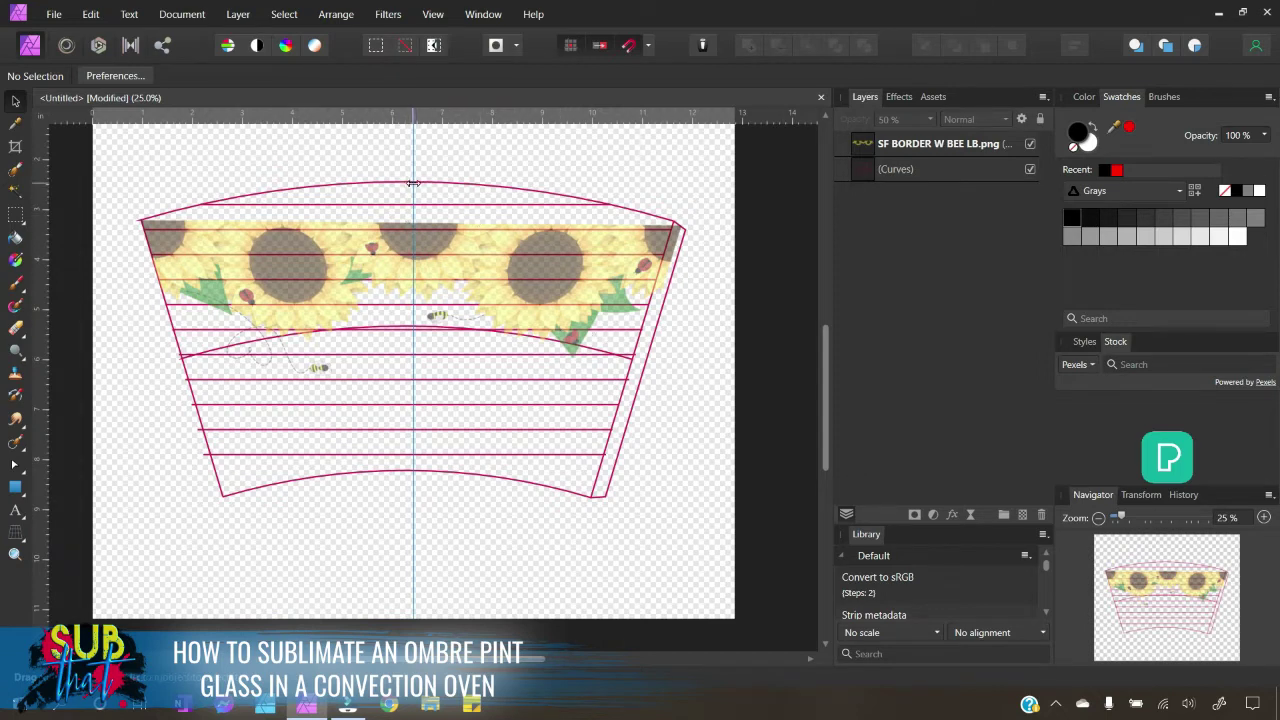
mouse_move(412, 182)
left_mouse_down()
mouse_move(413, 220)
mouse_move(411, 181)
left_mouse_up()
Start a mesh warp on the sunflower border and bend its upper and lower edges upward to follow the template's curves.
left_click(878, 146)
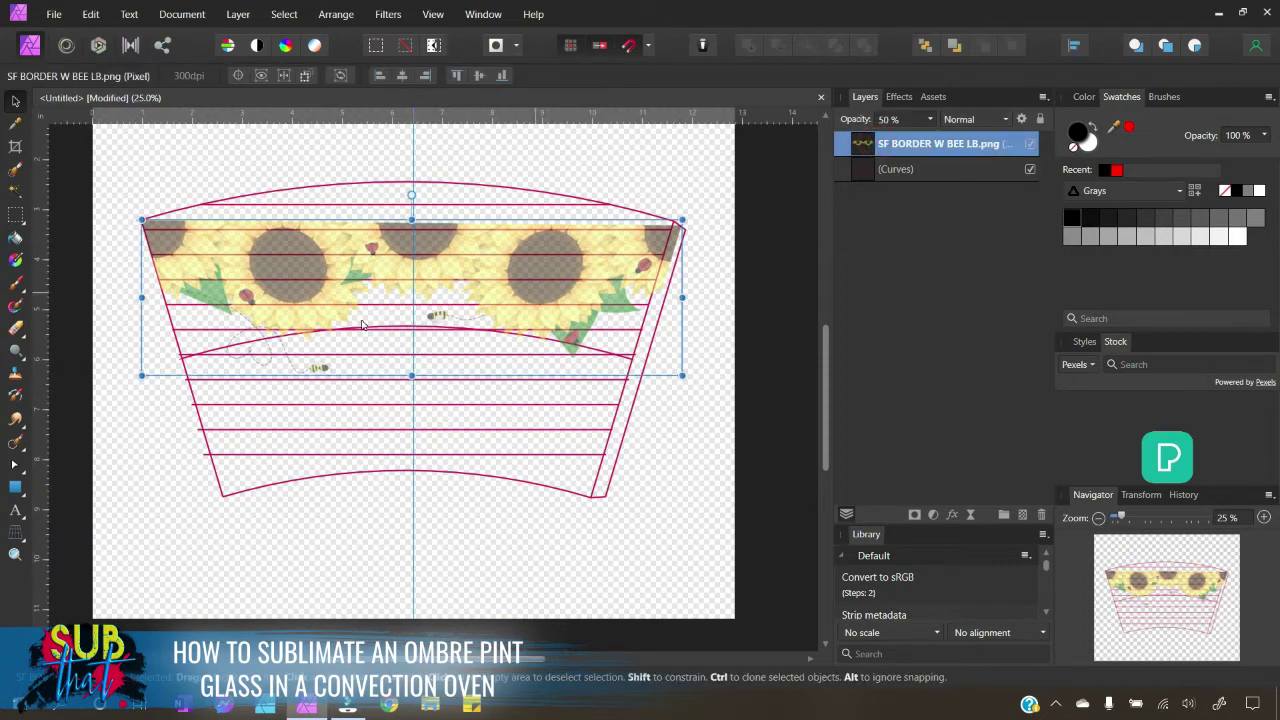
left_click(25, 540)
left_click(72, 534)
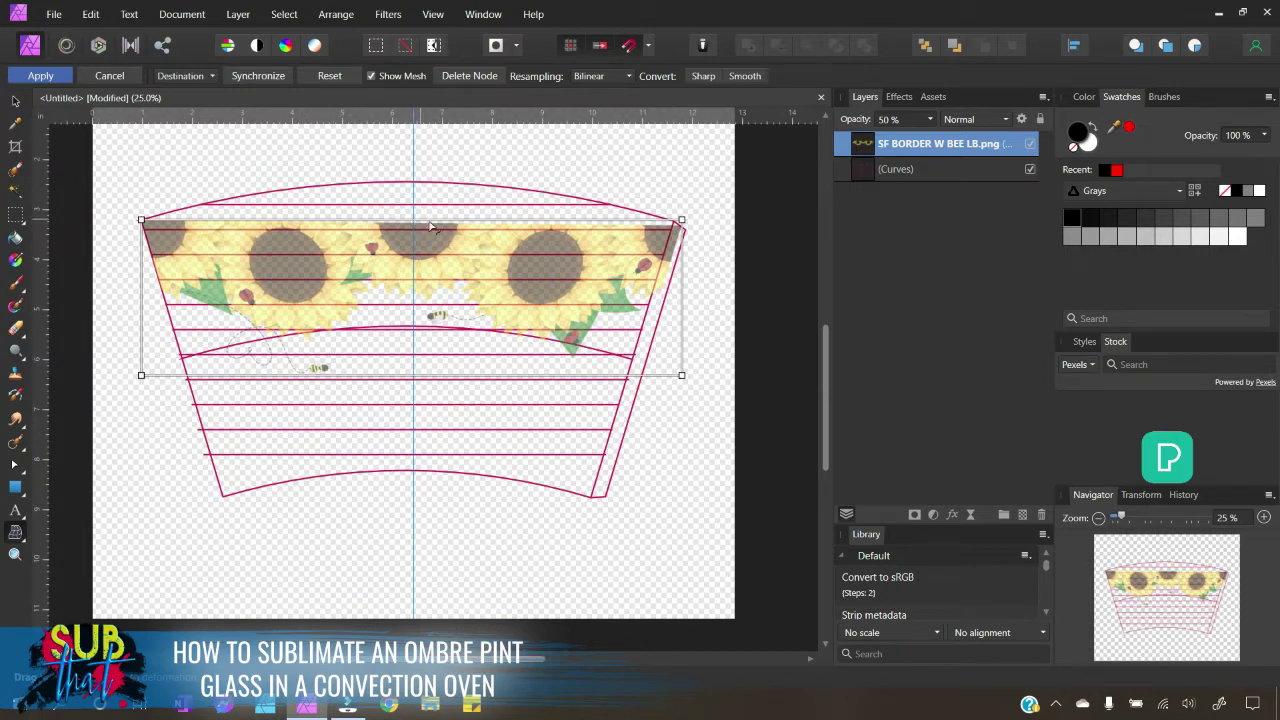
left_click_drag(415, 226, 417, 184)
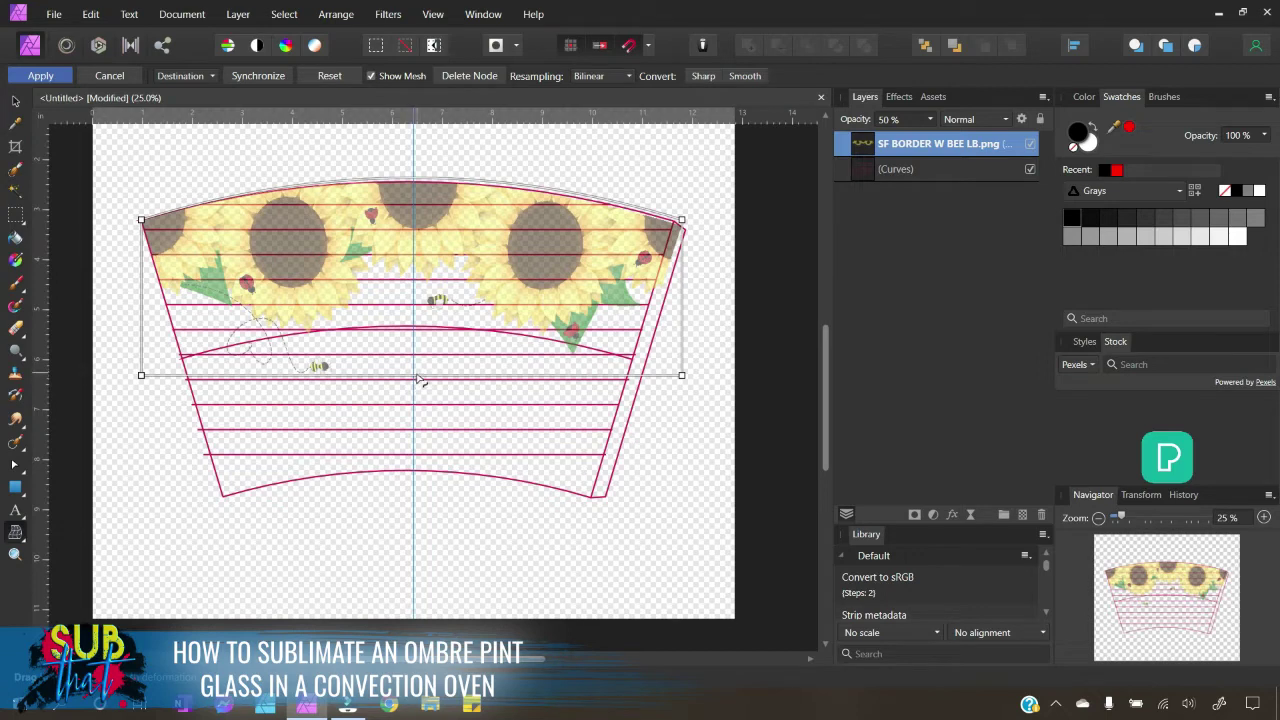
left_click_drag(415, 378, 418, 347)
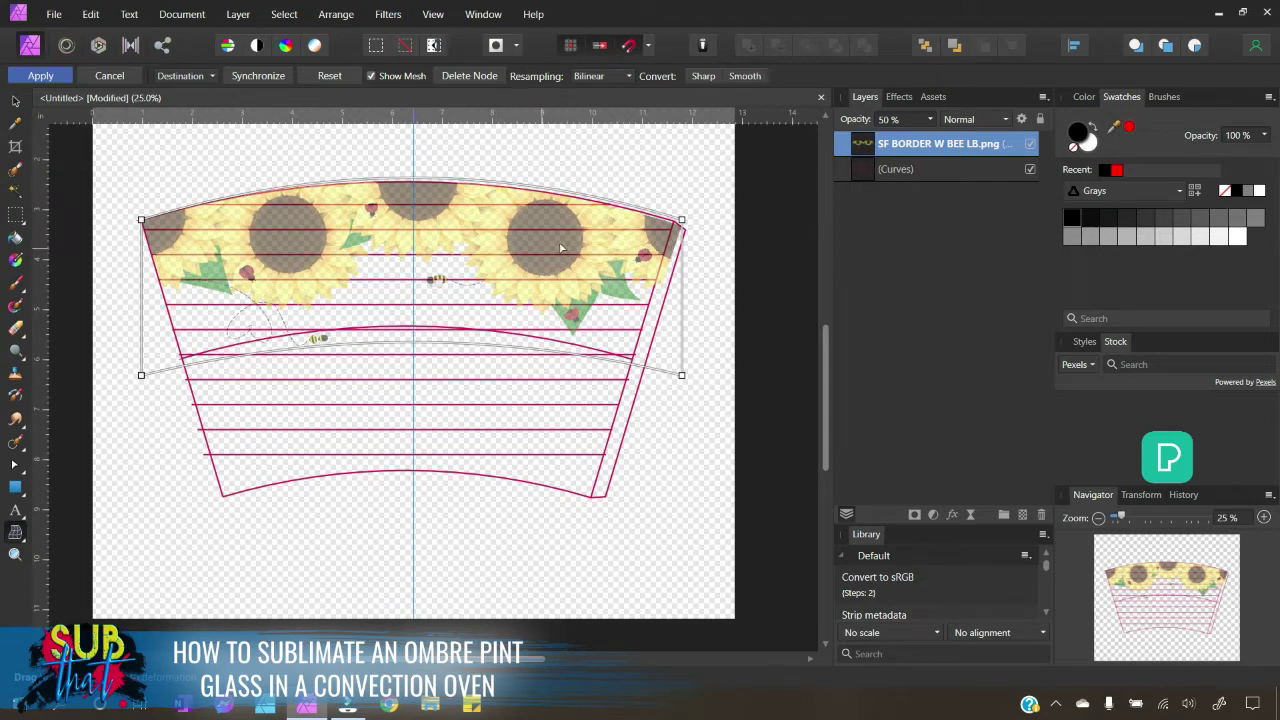
Nudge the mesh's upper-right corner slightly upward to cover the template's corner and apply the mesh warp.
left_click(682, 220)
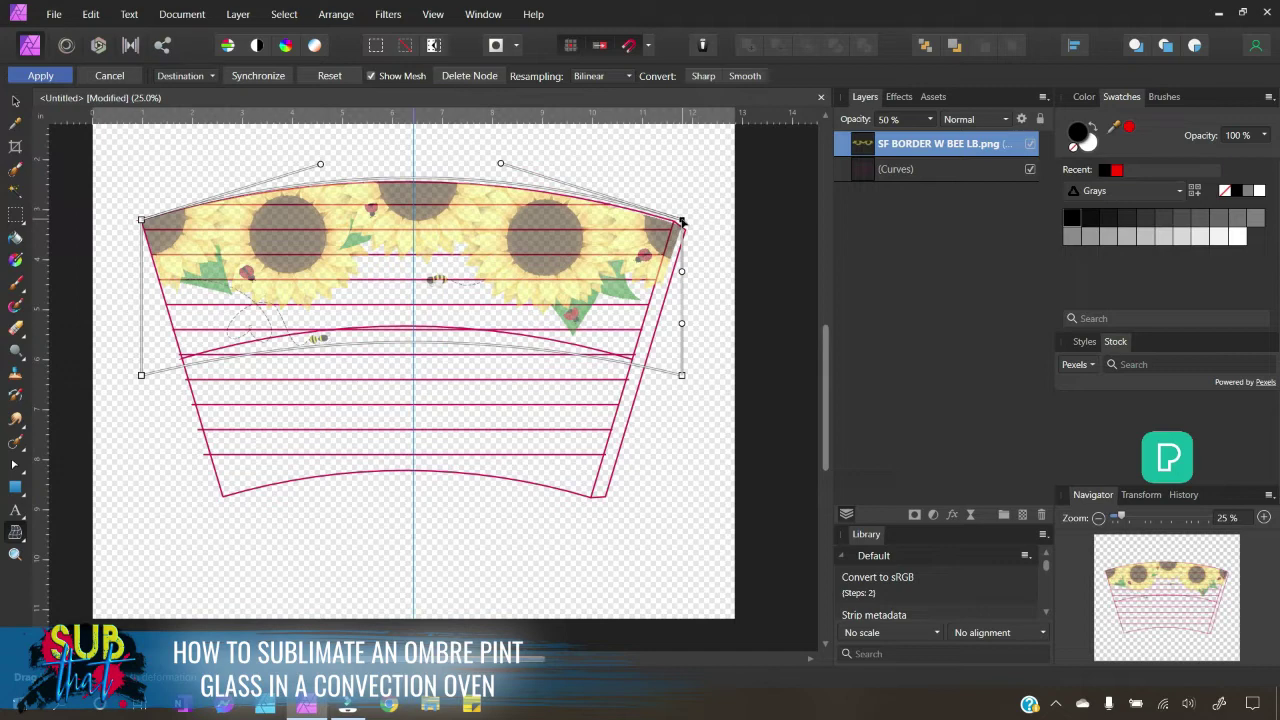
left_click_drag(682, 221, 682, 219)
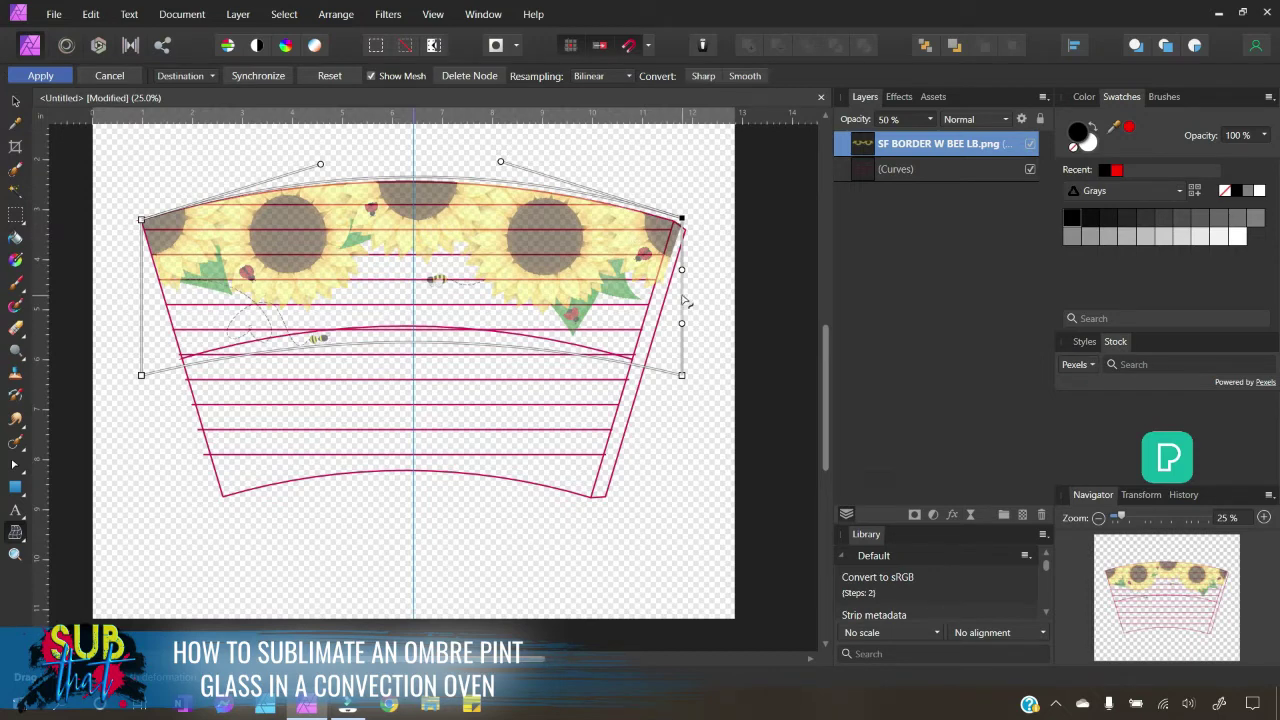
left_click(40, 78)
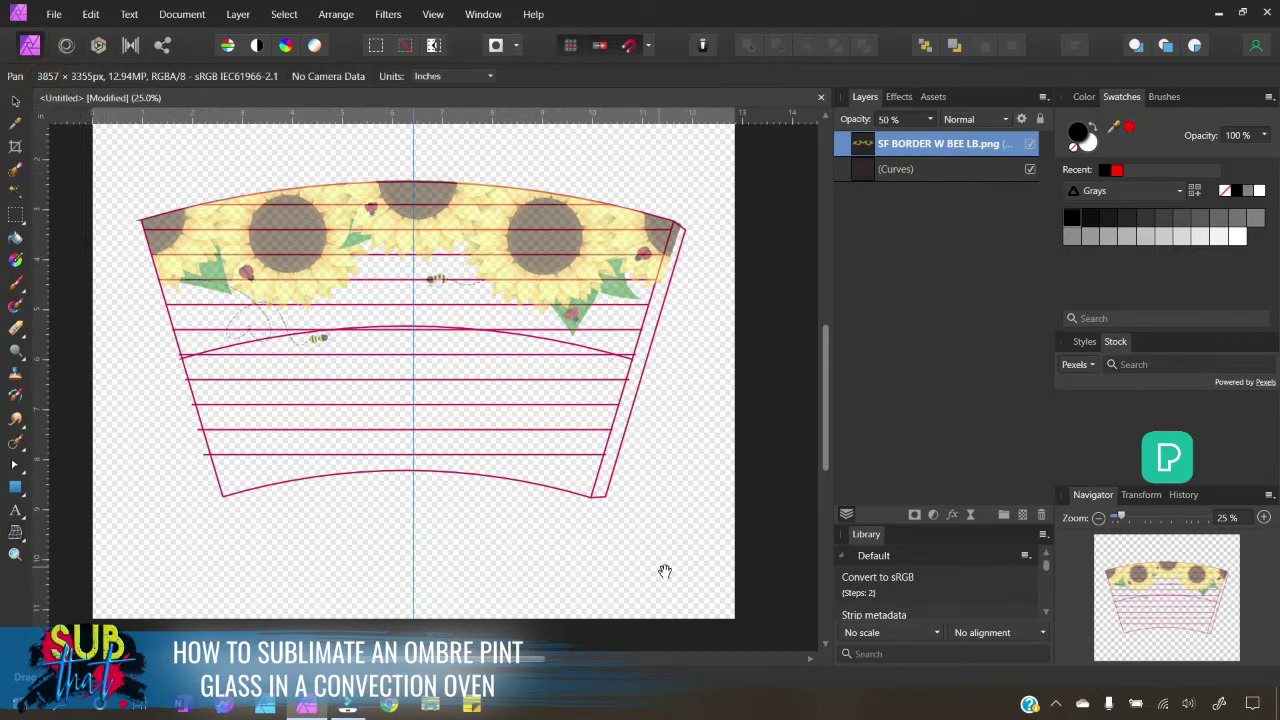
Set the sunflower border layer's opacity to 100% and deselect it.
left_click(896, 124)
type("100")
key("Return")
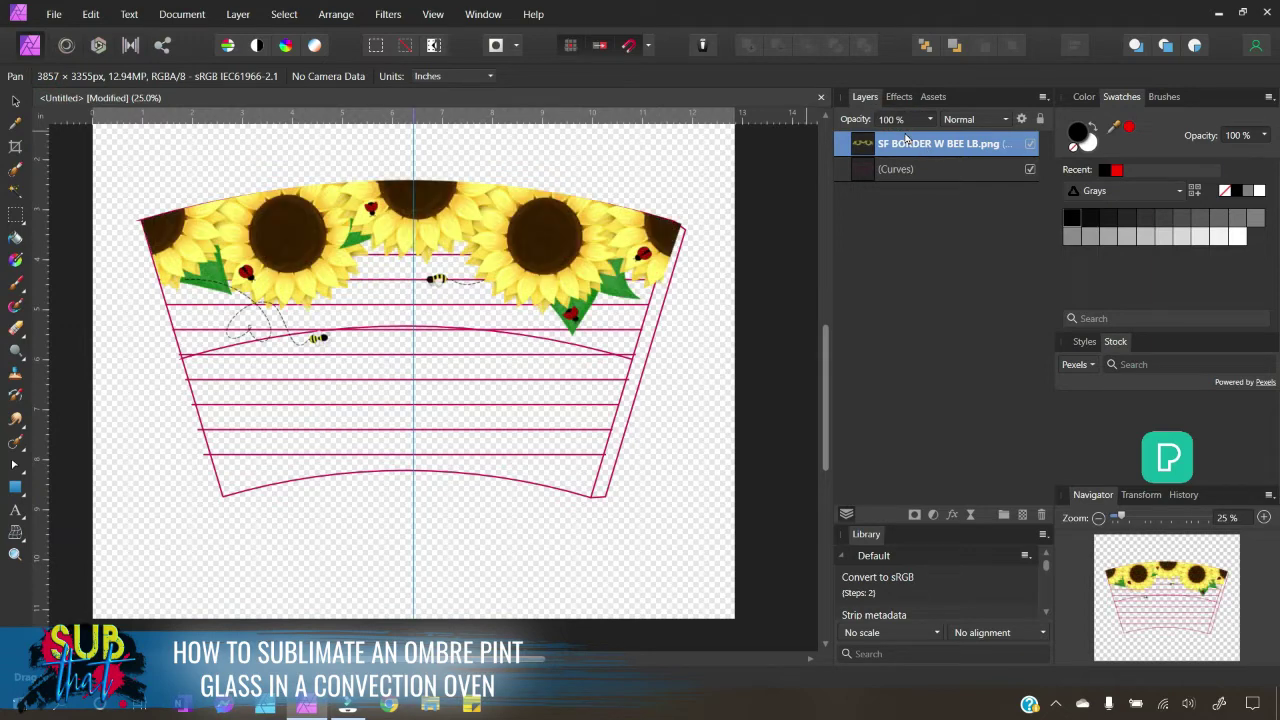
left_click(930, 175)
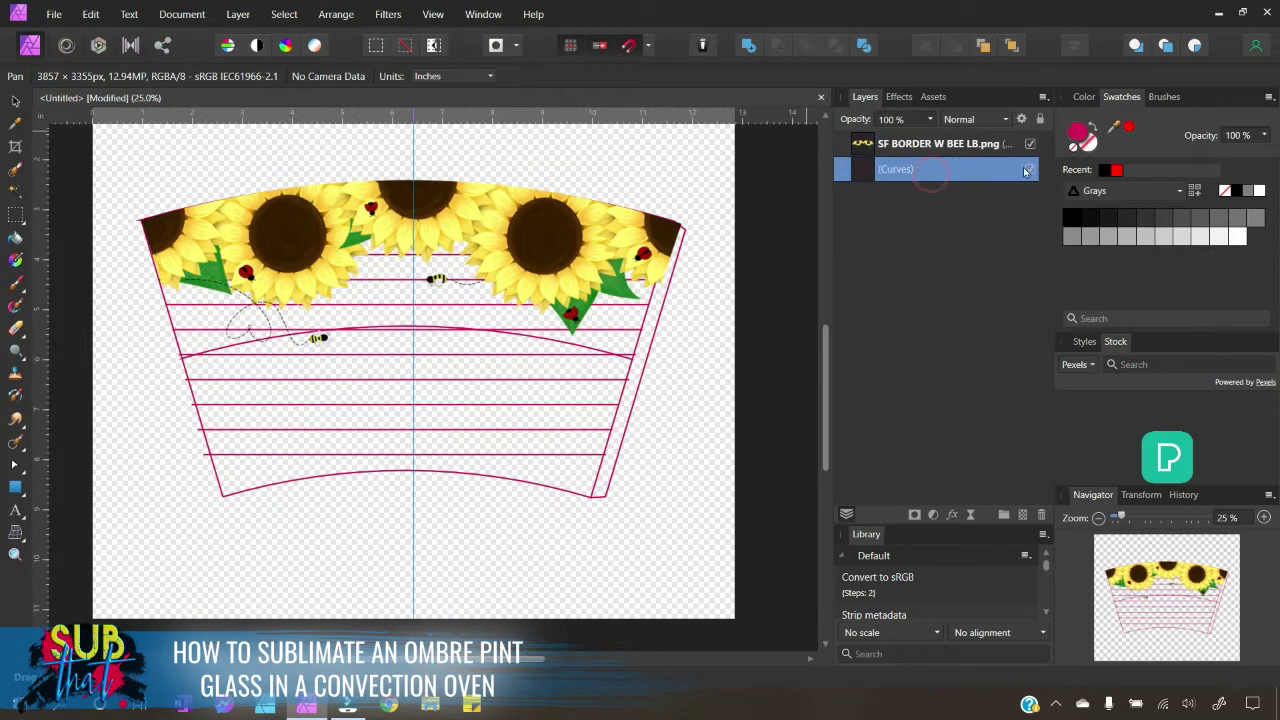
left_click(870, 150)
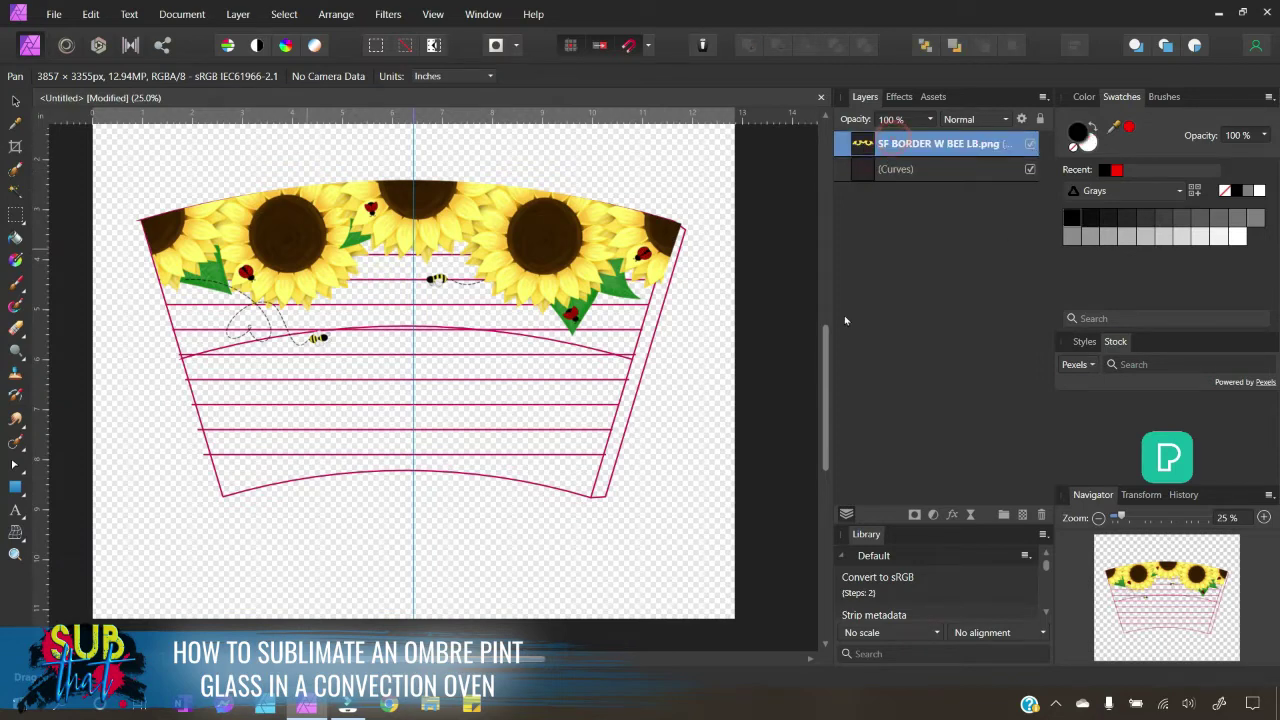
left_click(15, 101)
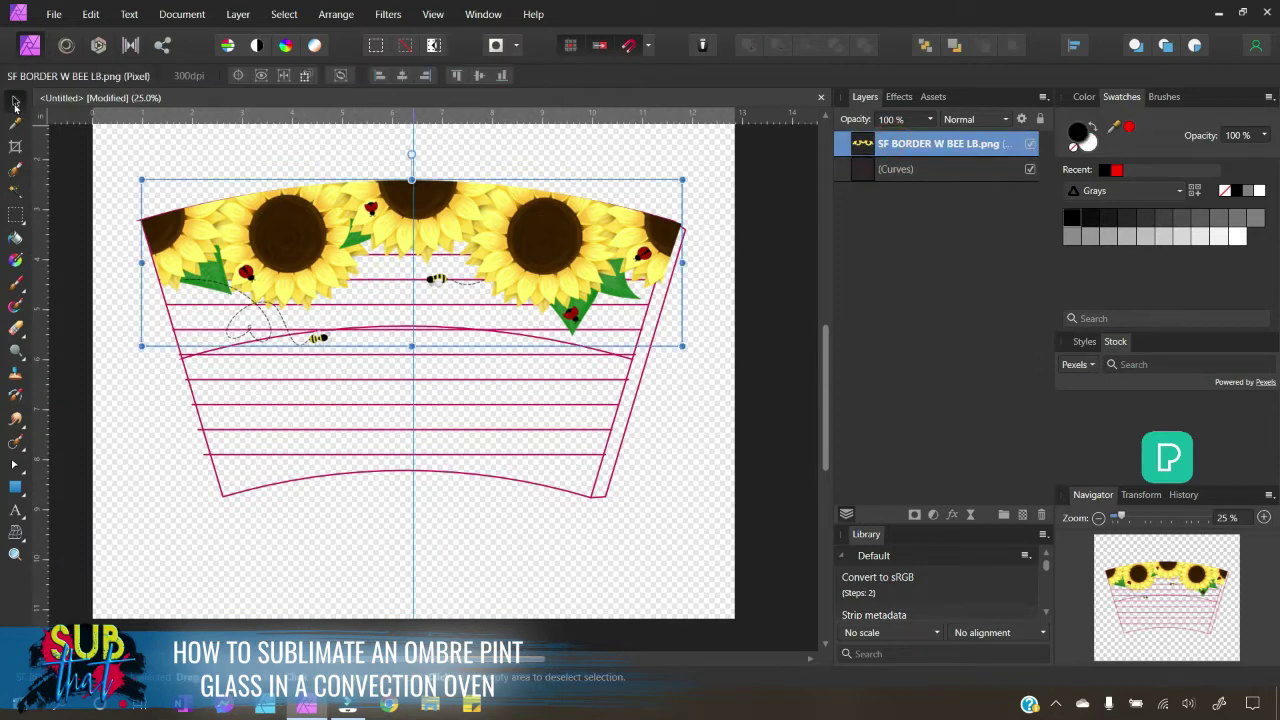
left_click(172, 146)
scroll(278, 336, "up", 1)
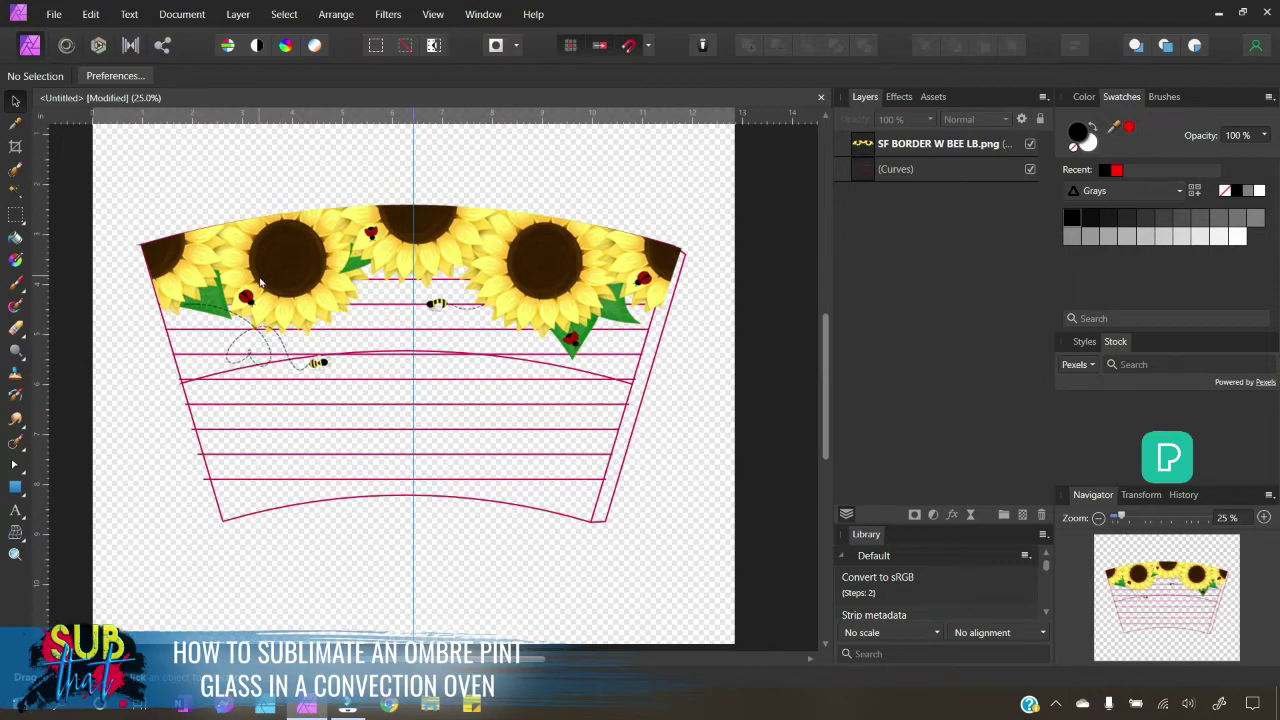
Create a new document from the Letter print preset, 8.5 x 11 in portrait at 300 DPI.
left_click(52, 15)
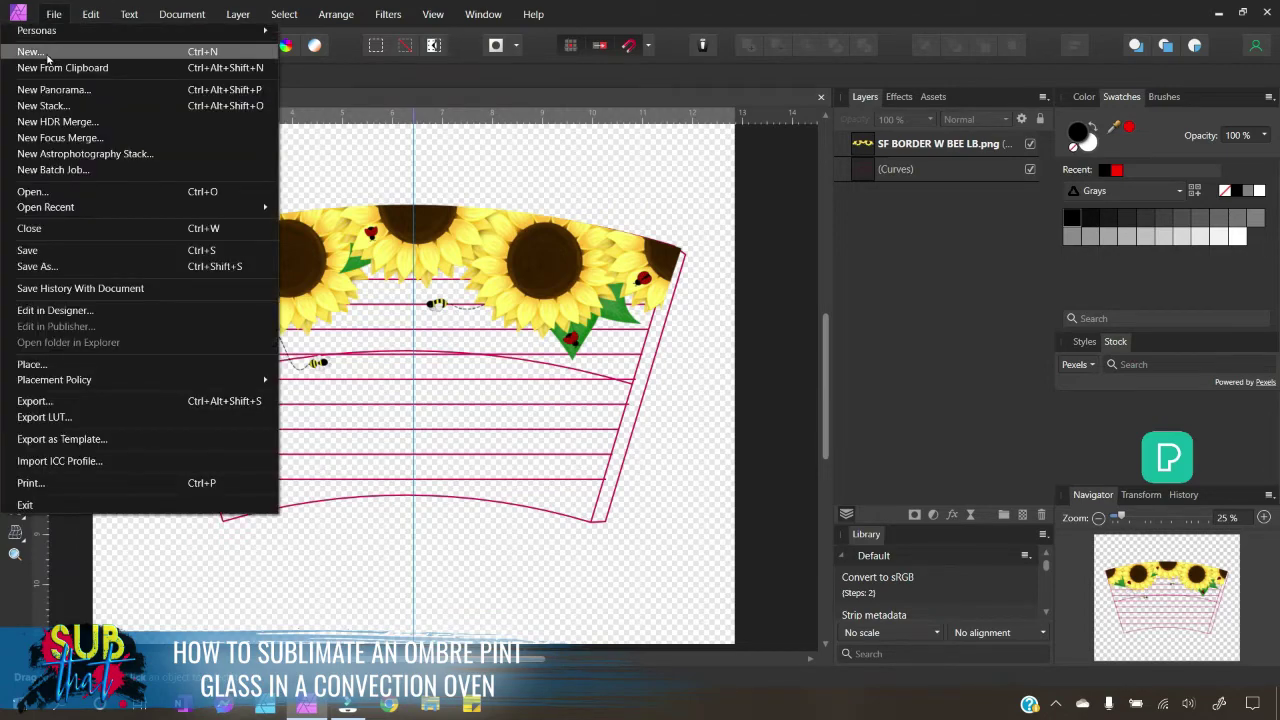
left_click(47, 57)
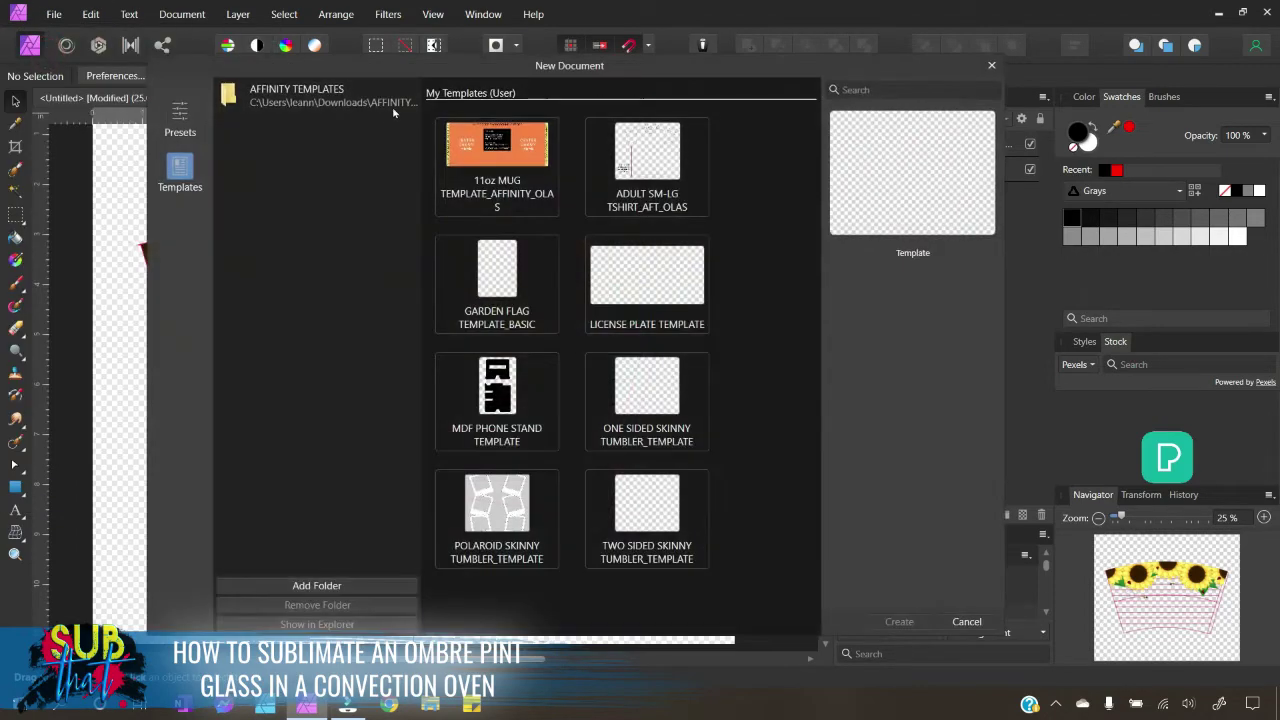
left_click(182, 118)
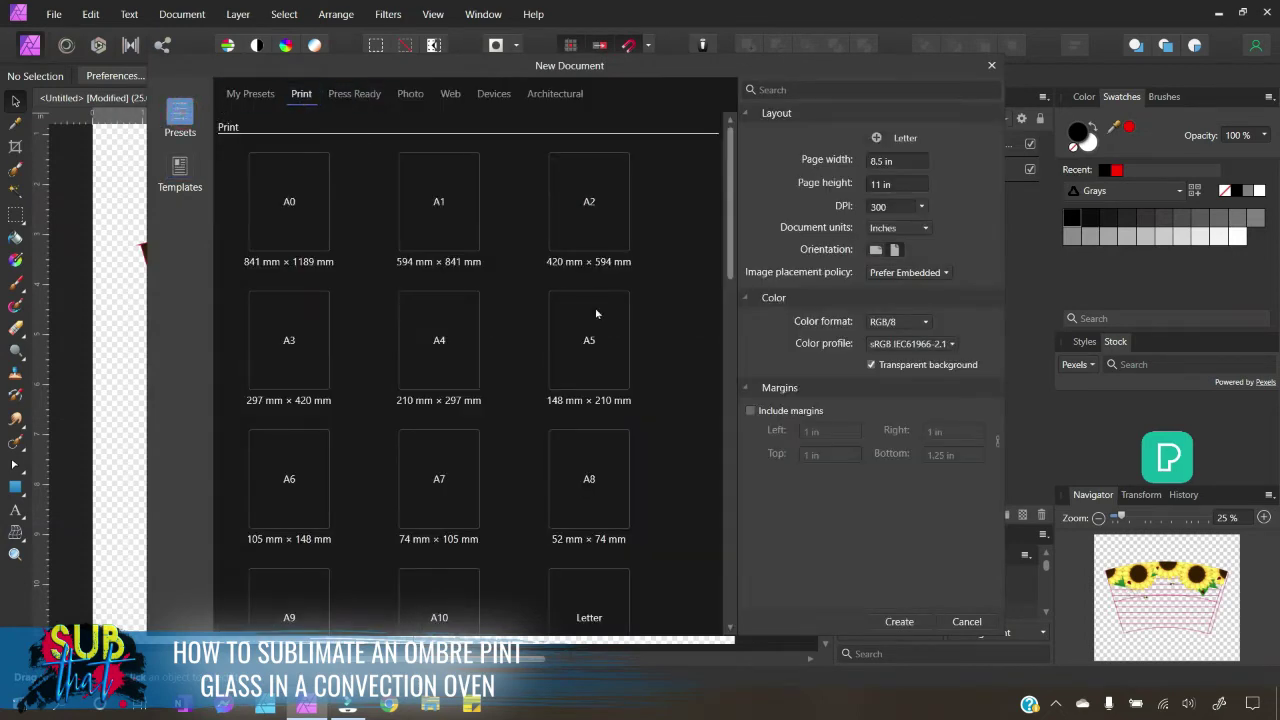
scroll(572, 385, "down", 1)
left_click(606, 500)
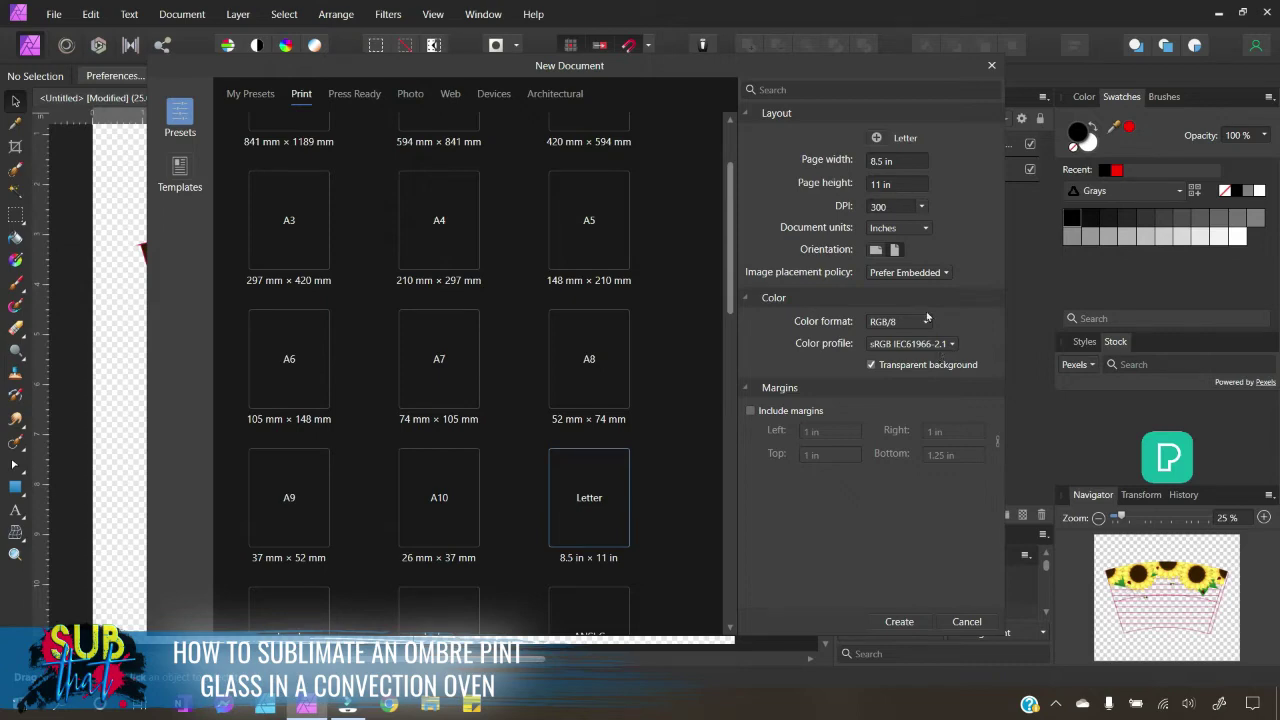
left_click(899, 622)
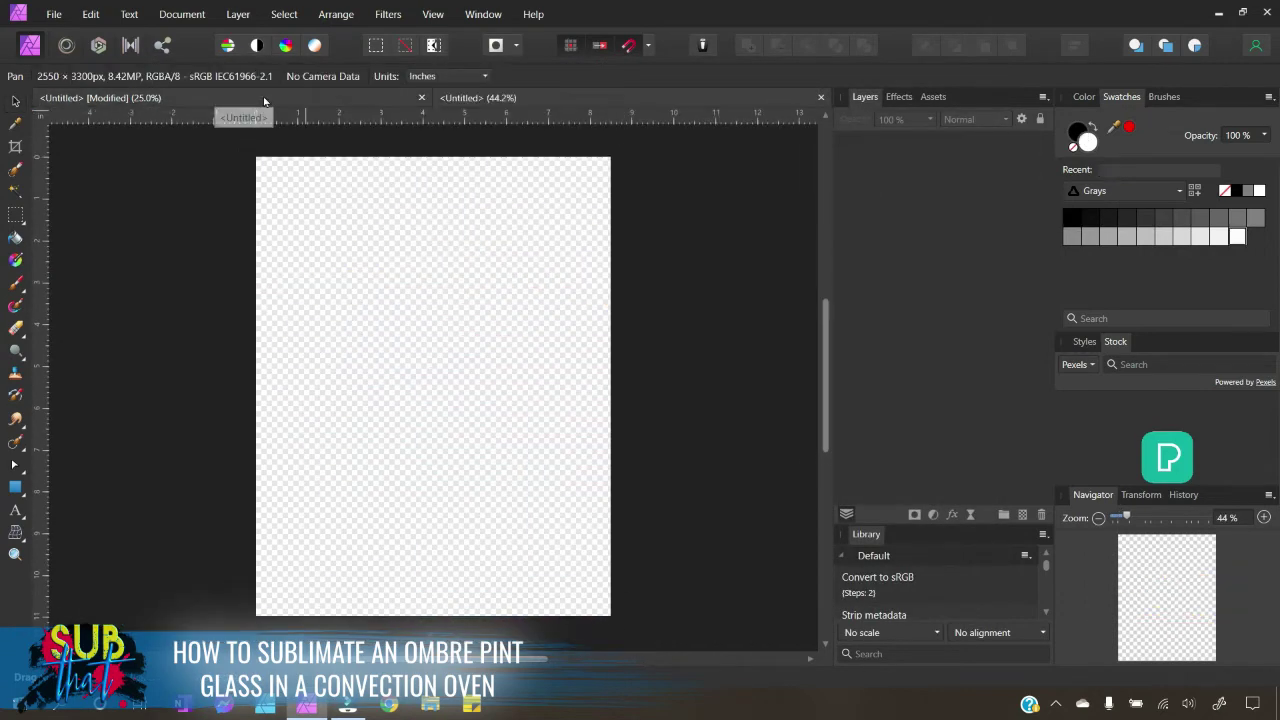
Copy the warped sunflower border layer from the template document and switch to the blank Letter document.
left_click(260, 95)
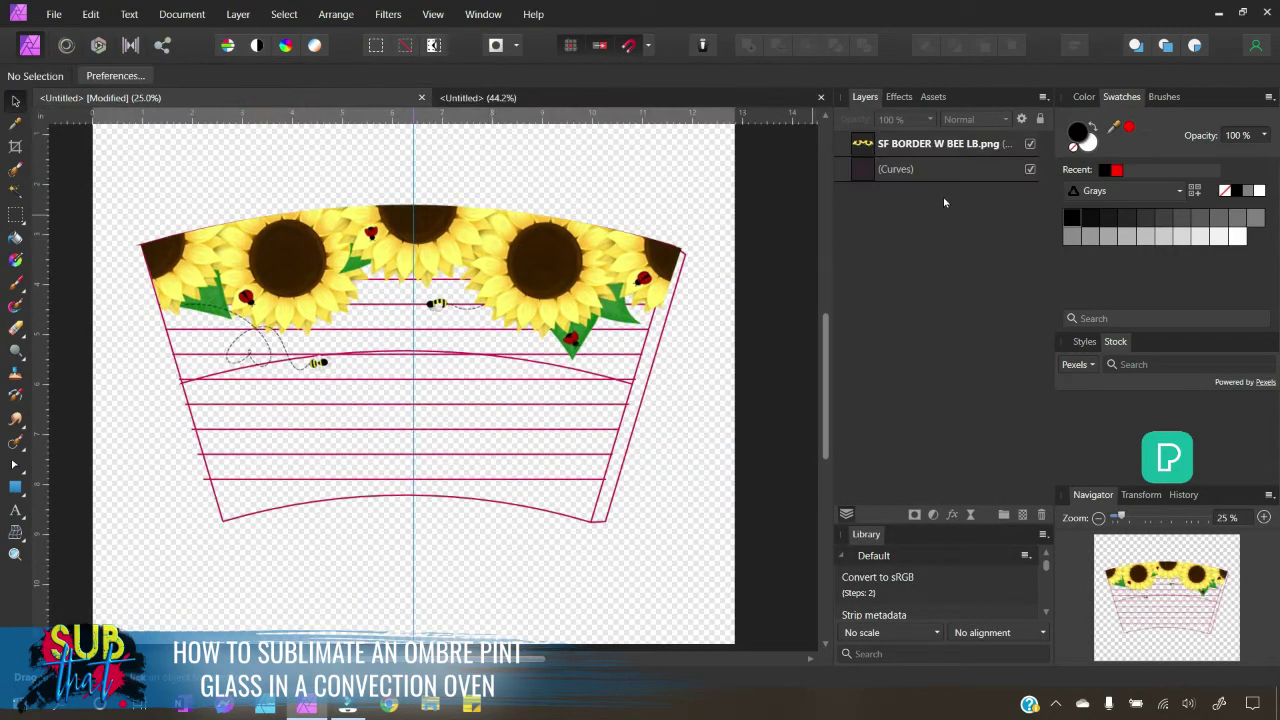
left_click(889, 144)
right_click(889, 144)
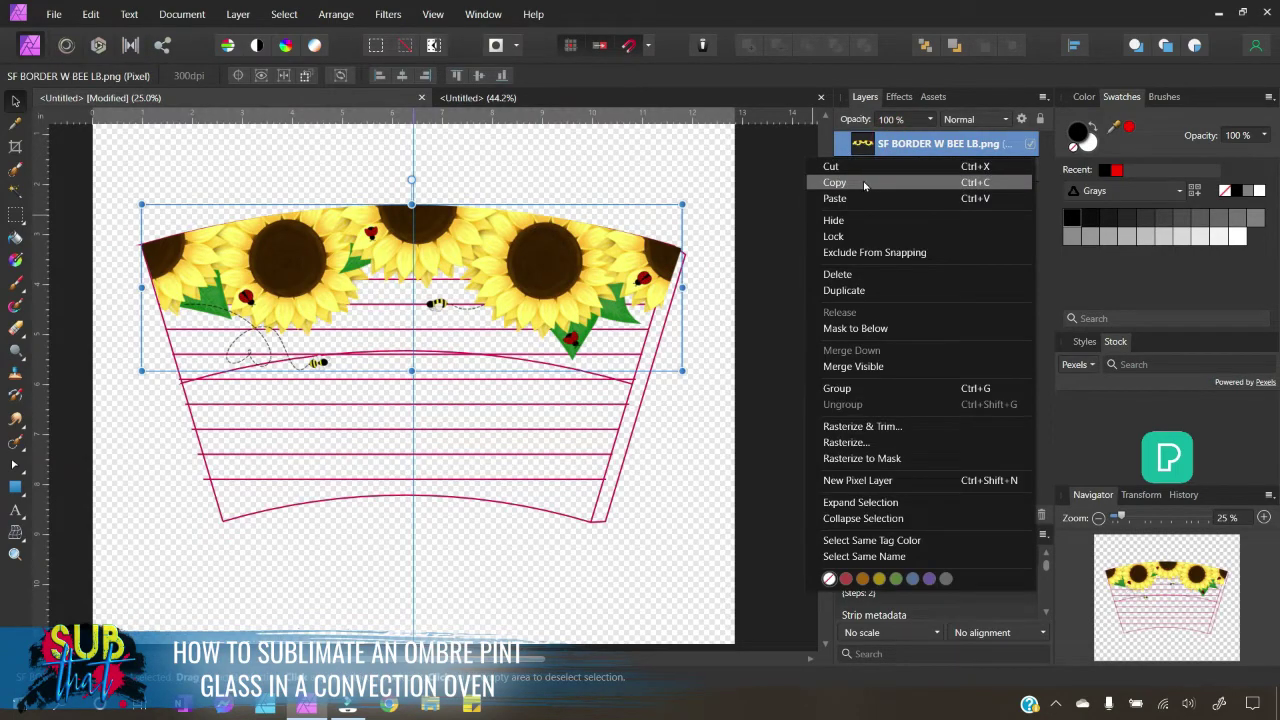
left_click(864, 183)
left_click(616, 100)
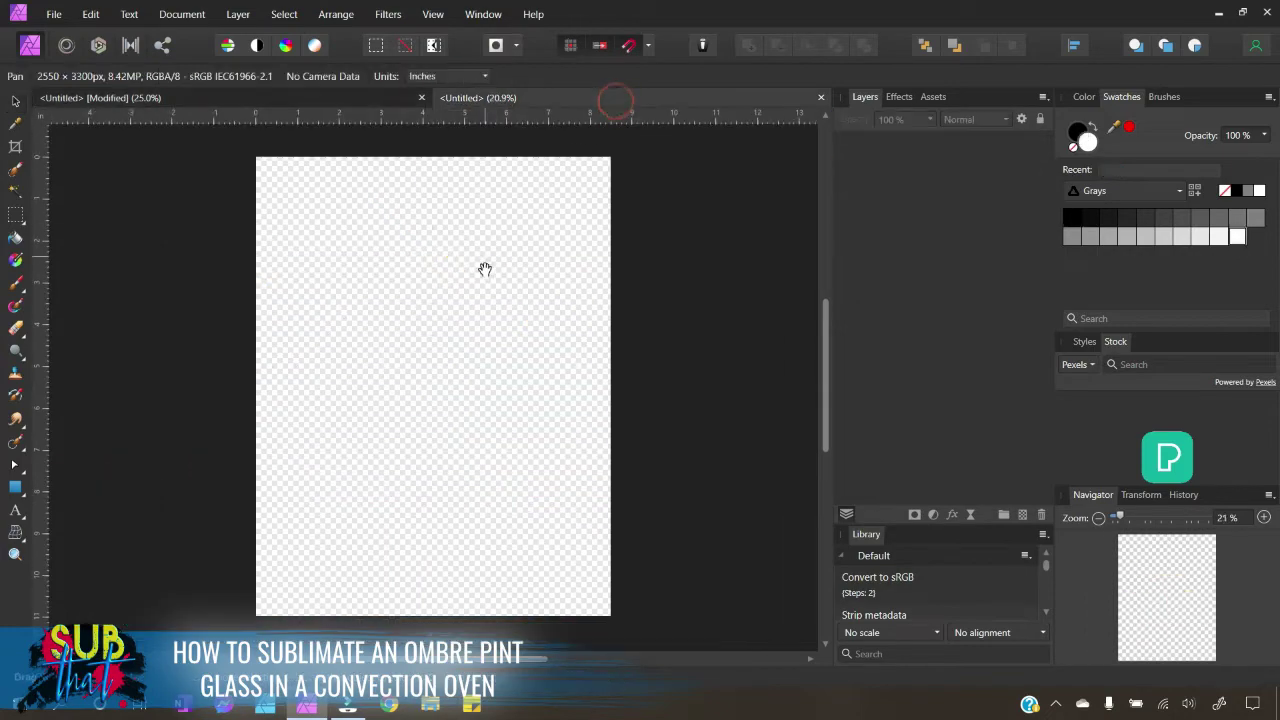
Paste the sunflower border into the Letter document and rotate it clockwise so the artwork fits diagonally on the page.
left_click(15, 101)
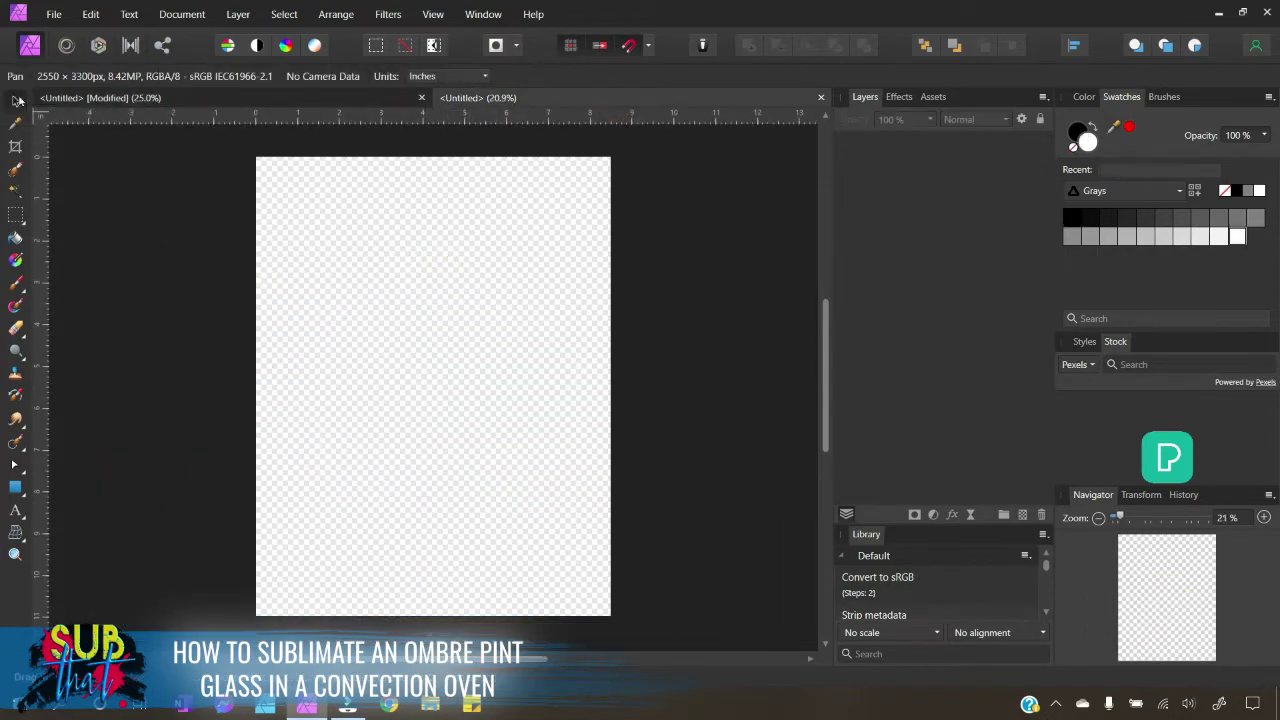
right_click(355, 256)
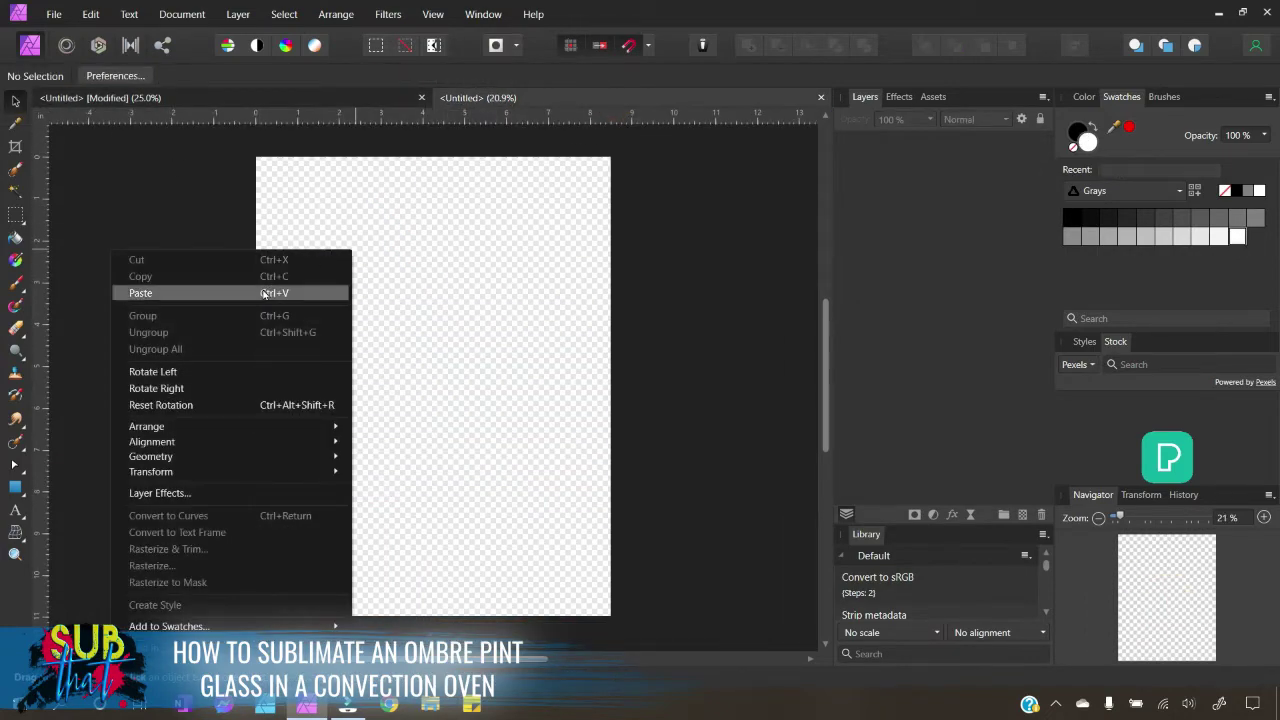
left_click(263, 293)
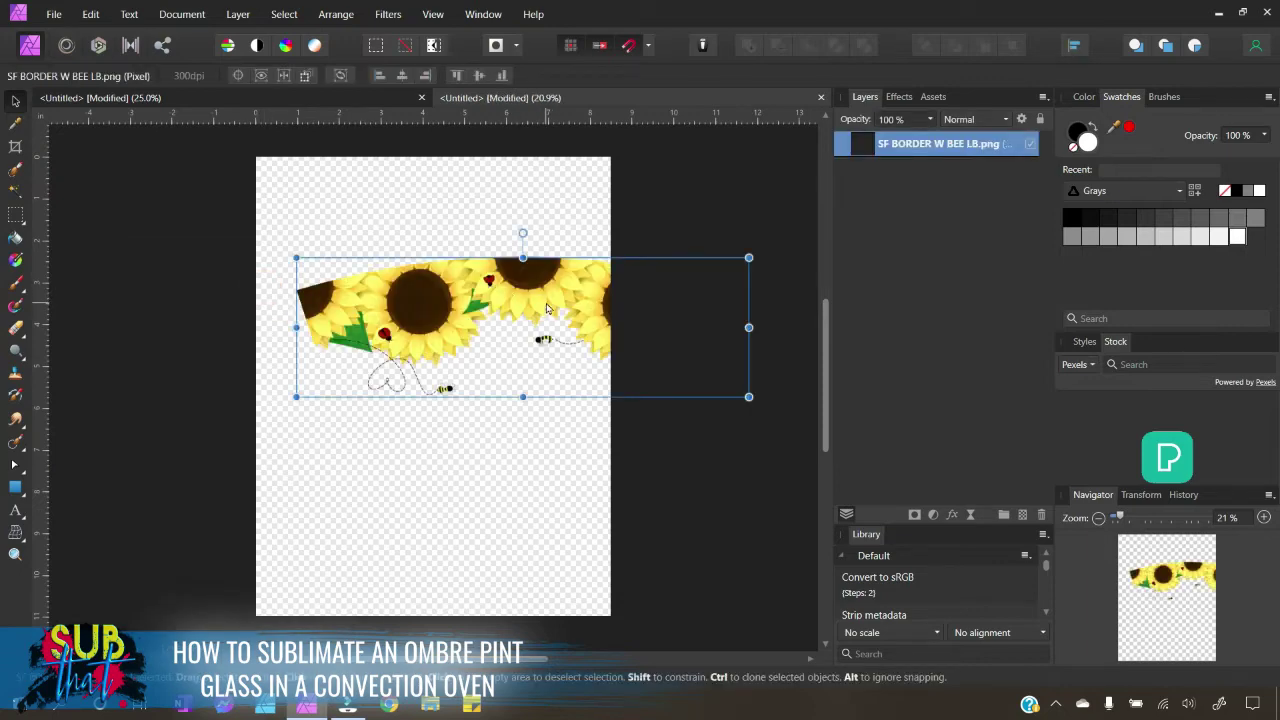
left_click_drag(523, 233, 465, 362)
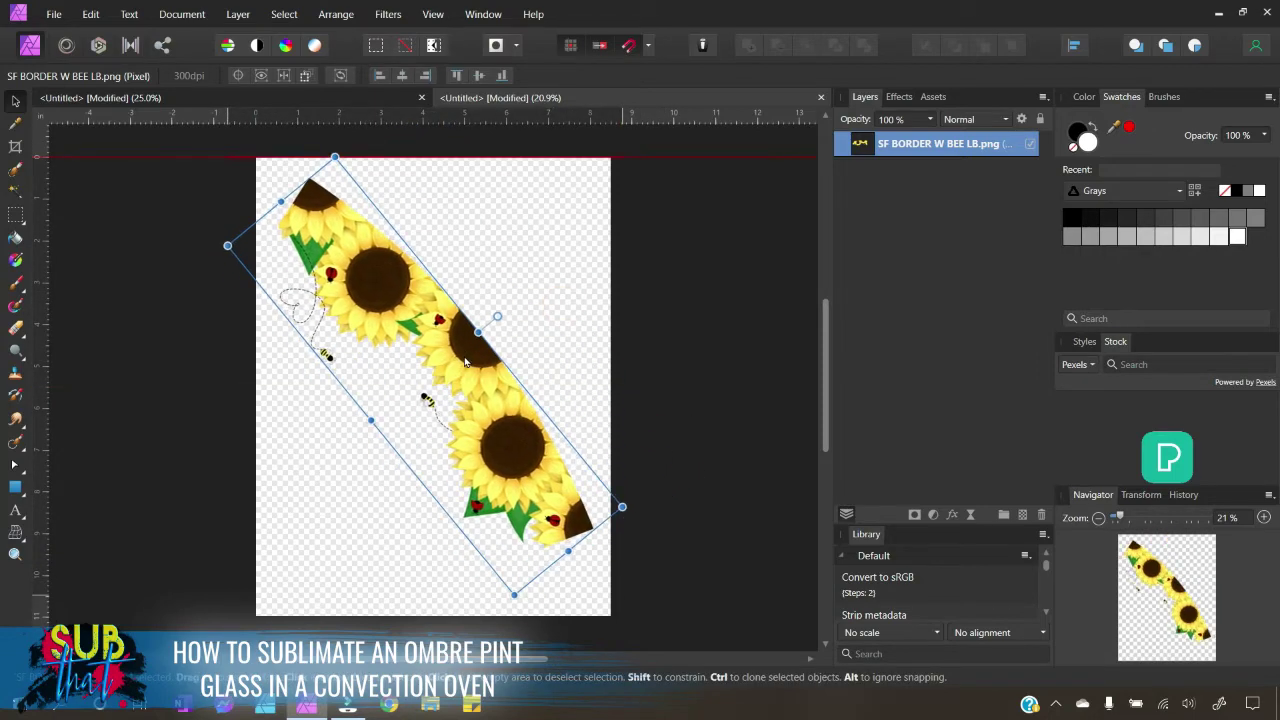
left_click(658, 352)
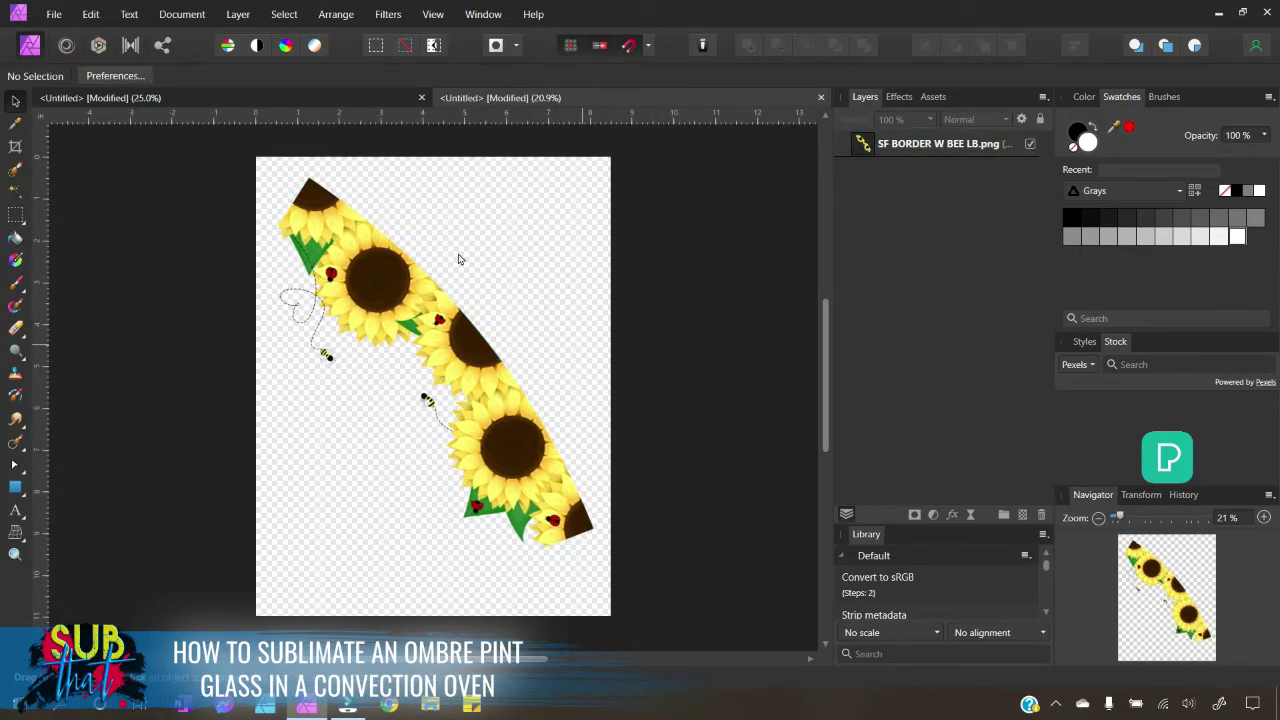
Open the print settings for the Letter document and choose WF-7710 Series(Network) as the printer.
left_click(63, 13)
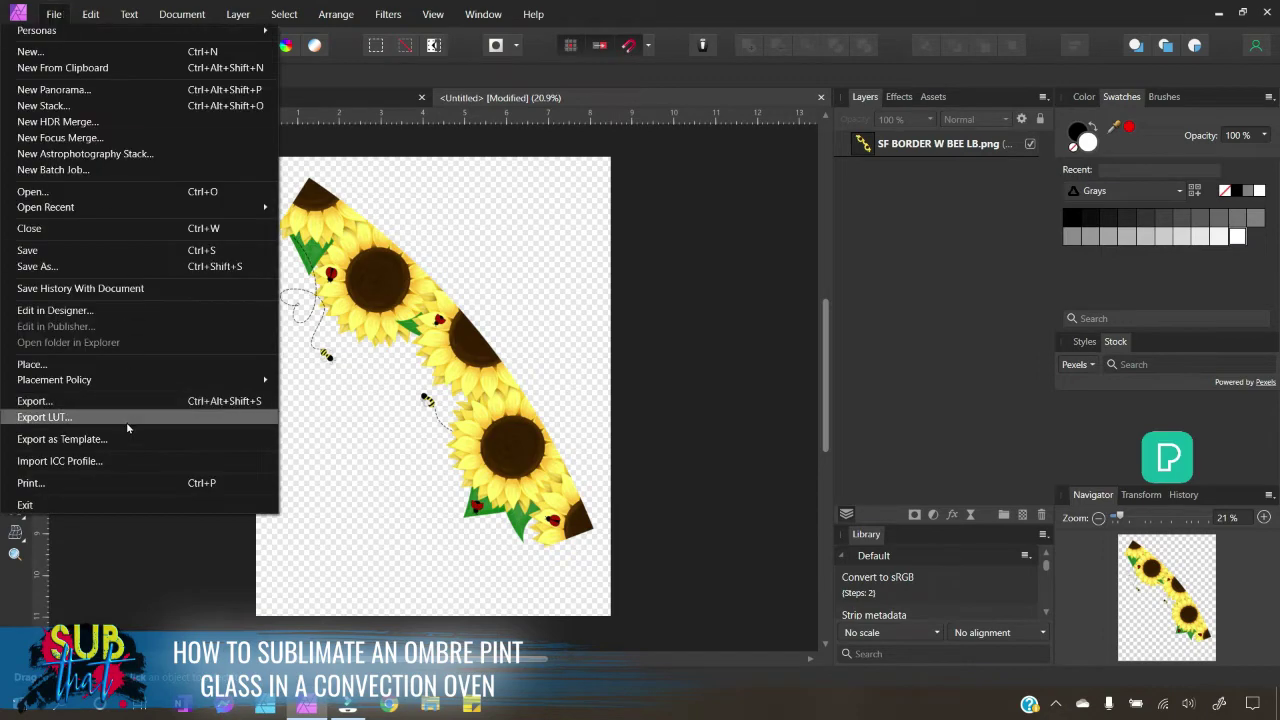
left_click(77, 486)
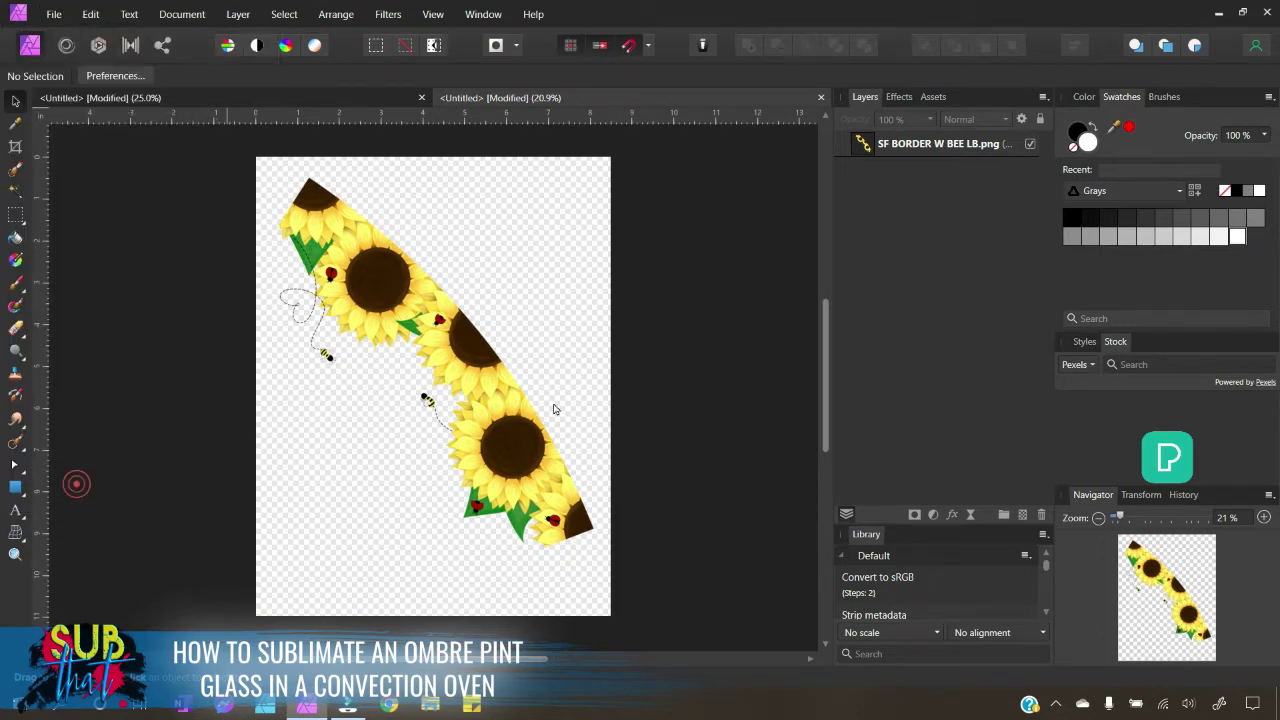
left_click(530, 180)
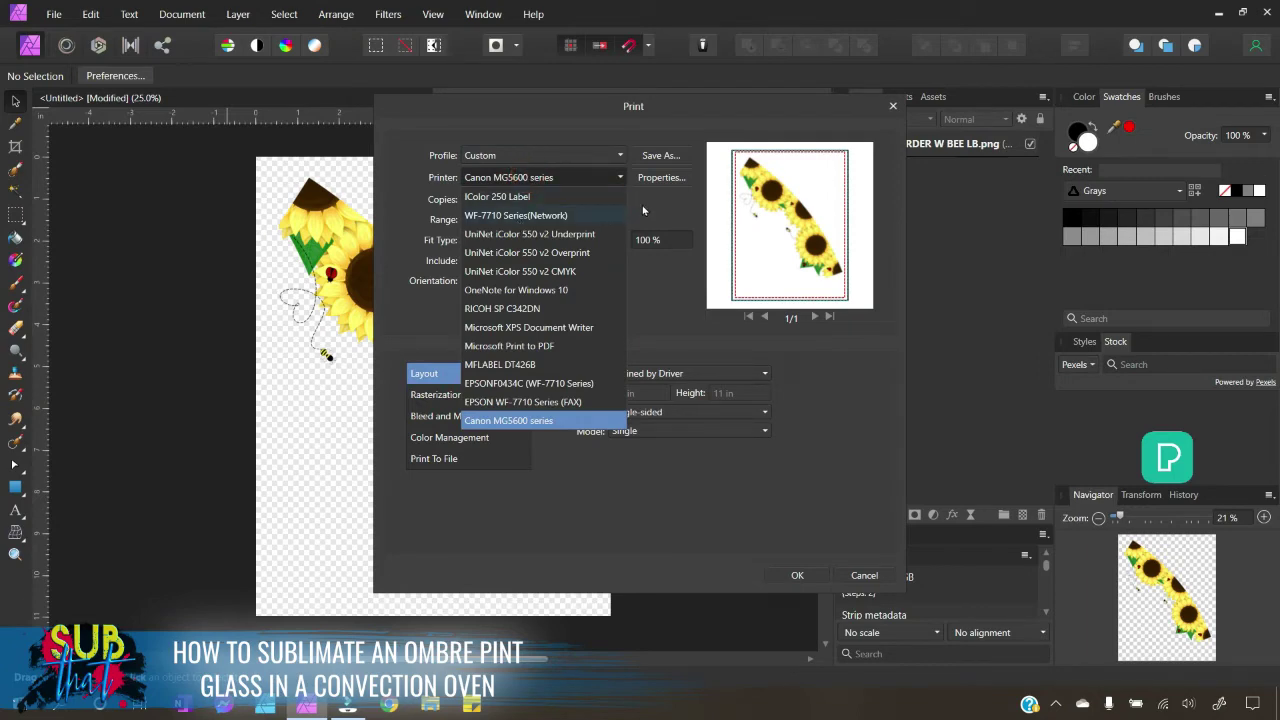
left_click(641, 199)
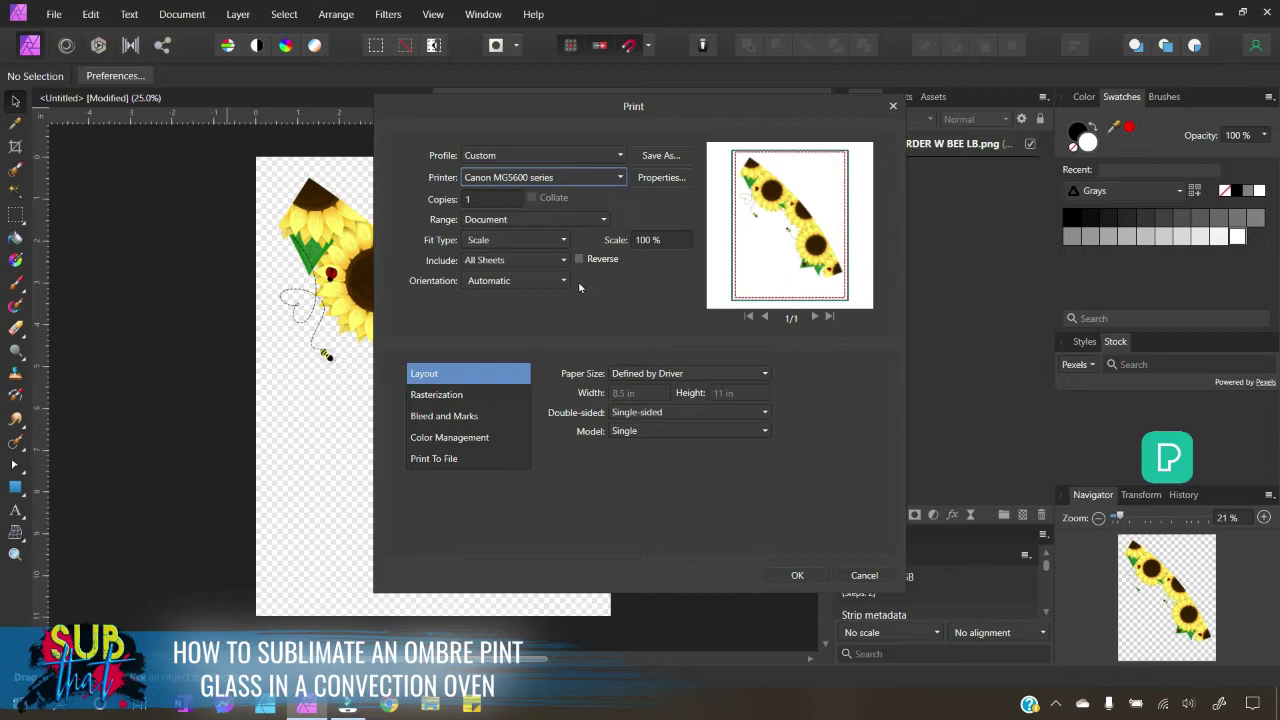
left_click(588, 180)
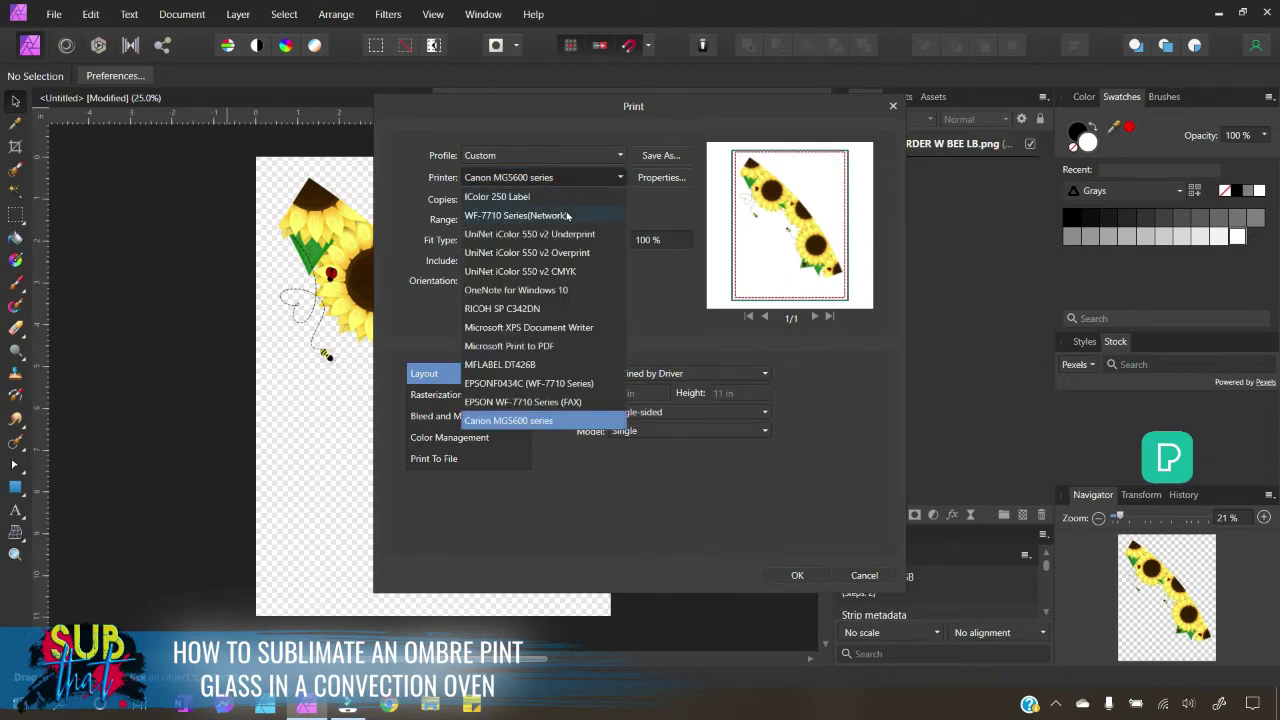
left_click(567, 216)
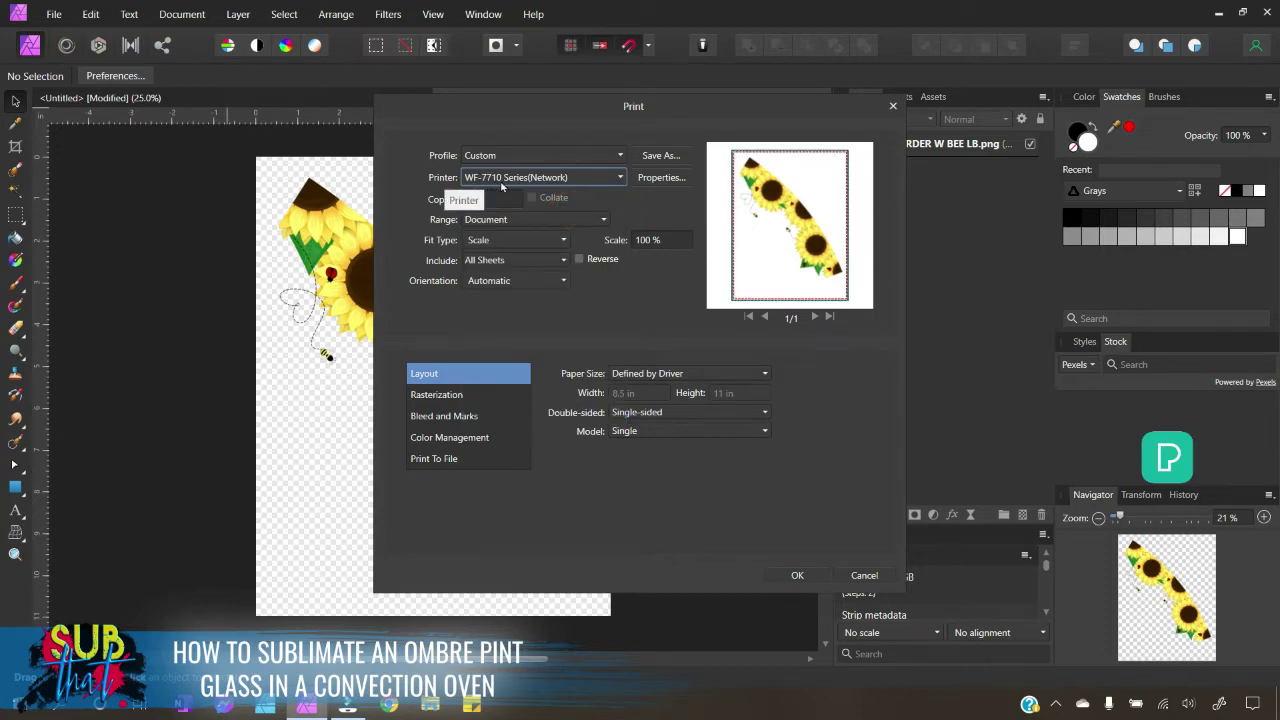
Load the SUB PRINT LETTER preset in the WF-7710 printer's properties.
left_click(668, 179)
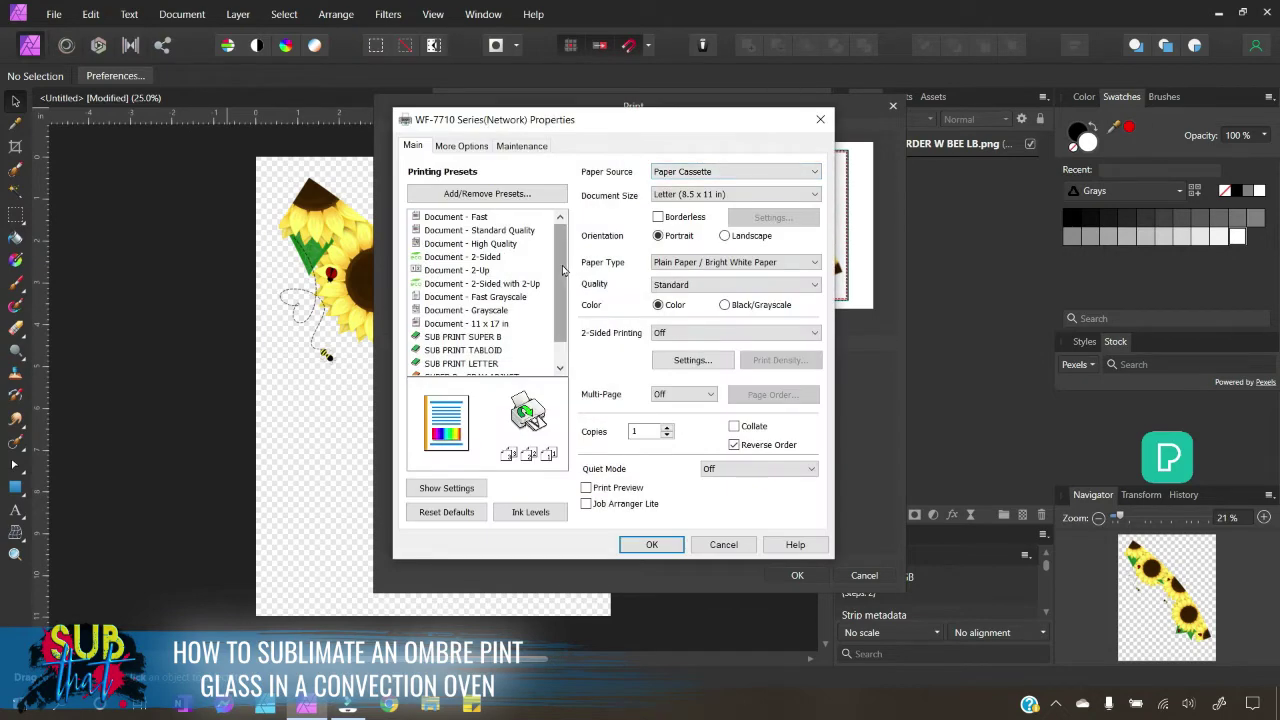
scroll(563, 270, "down", 1)
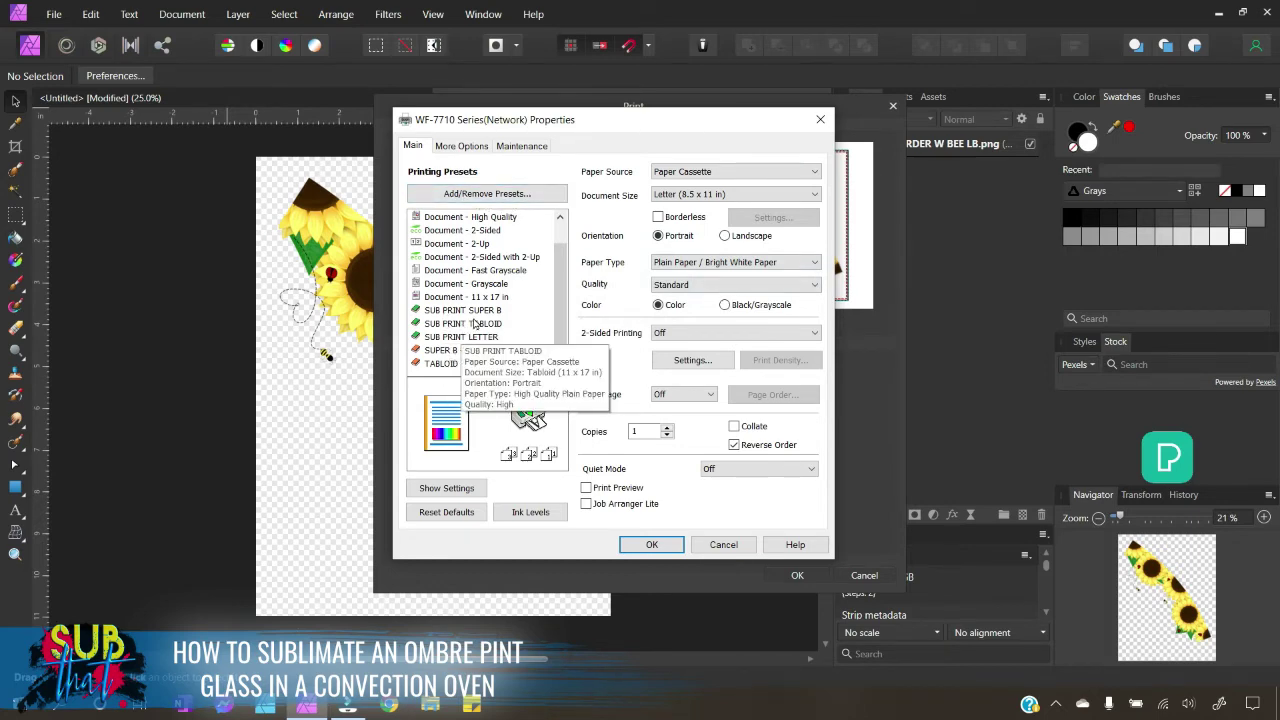
left_click(476, 337)
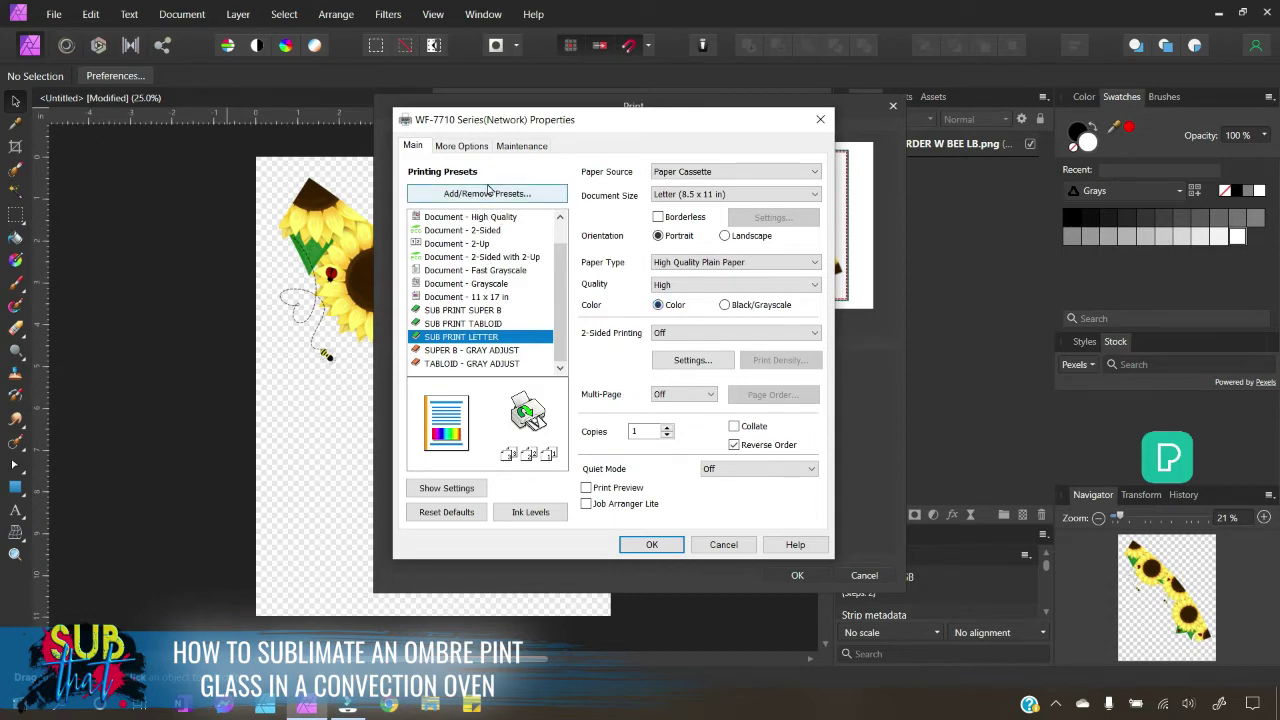
Check the preset's color correction and mirror image options, then accept the printer properties and print the page.
left_click(466, 147)
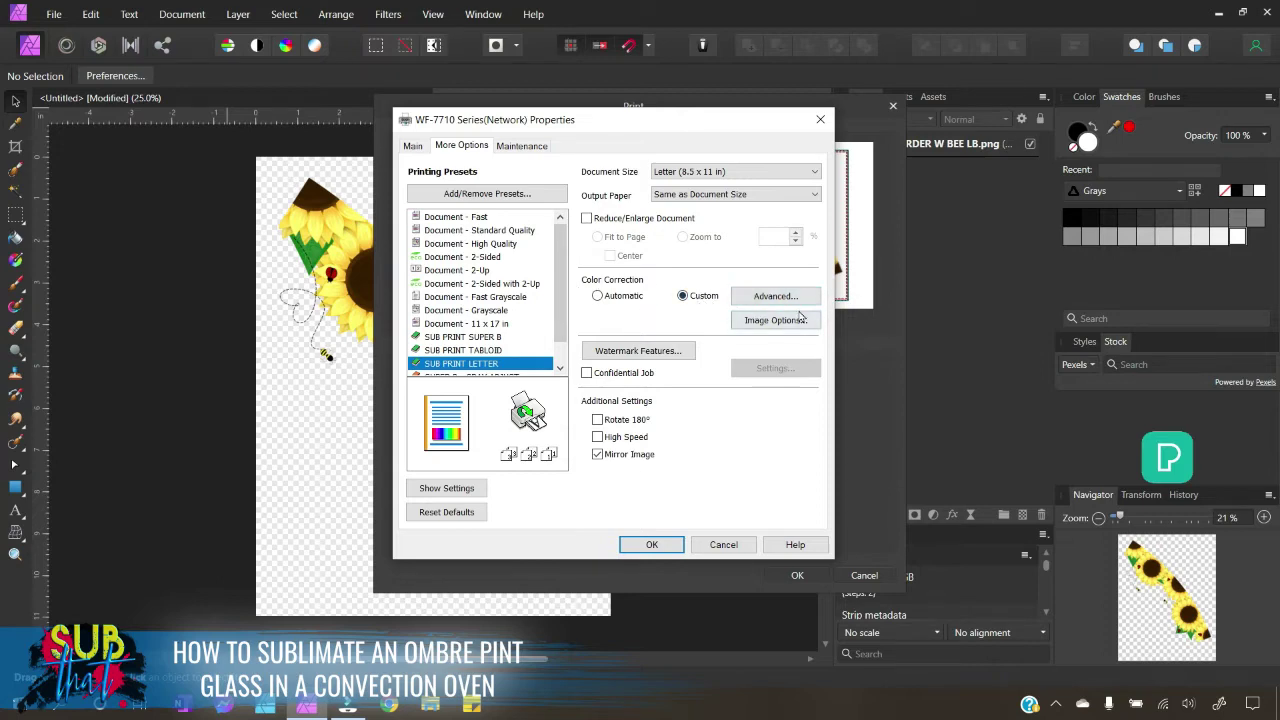
left_click(413, 146)
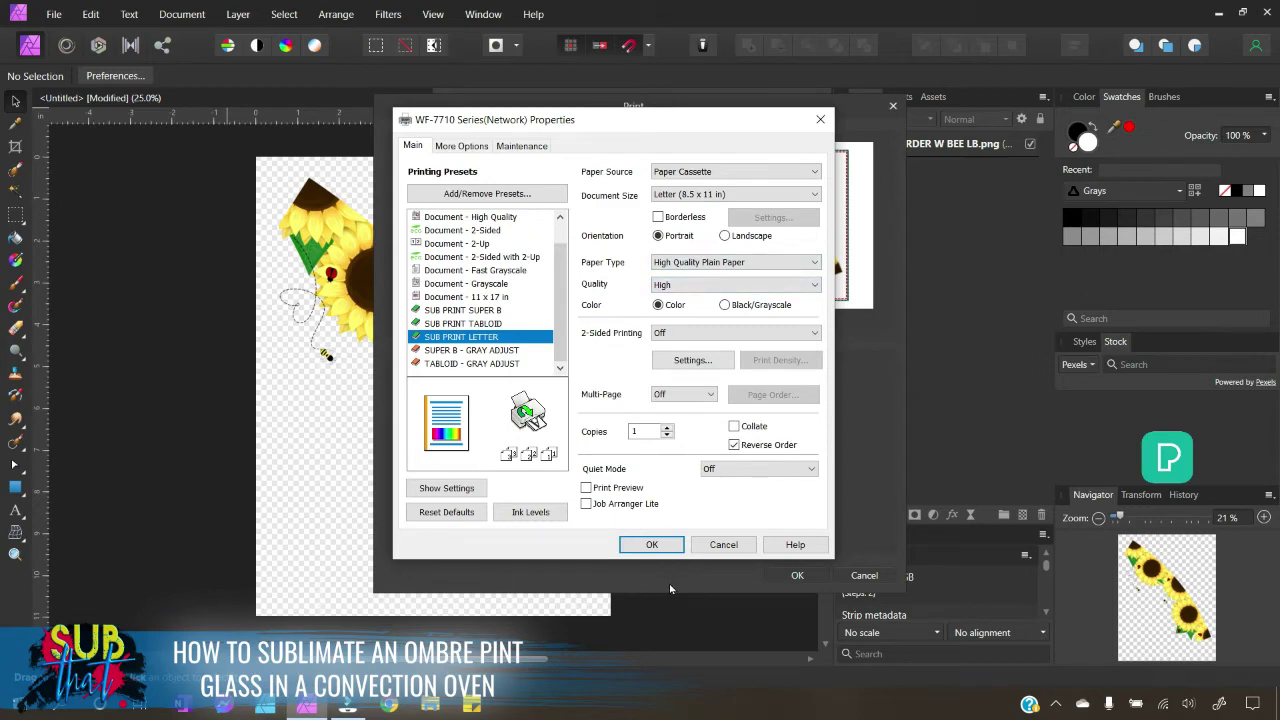
left_click(656, 544)
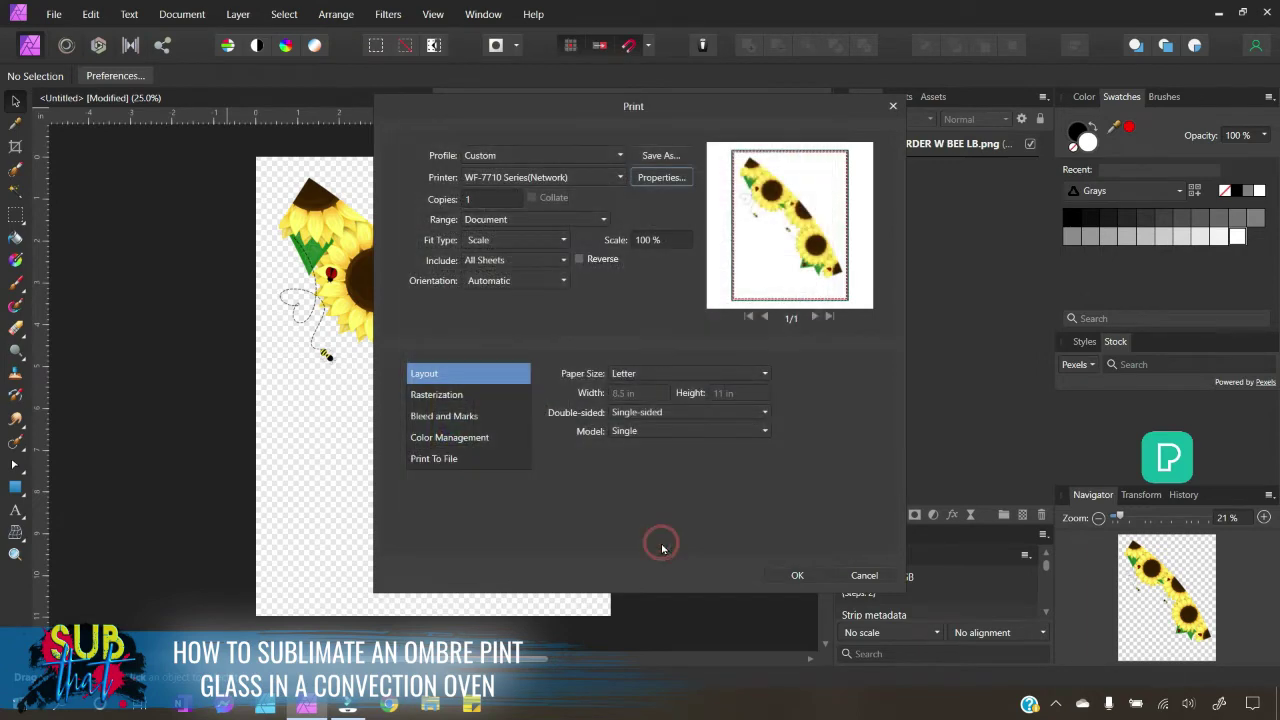
left_click(809, 576)
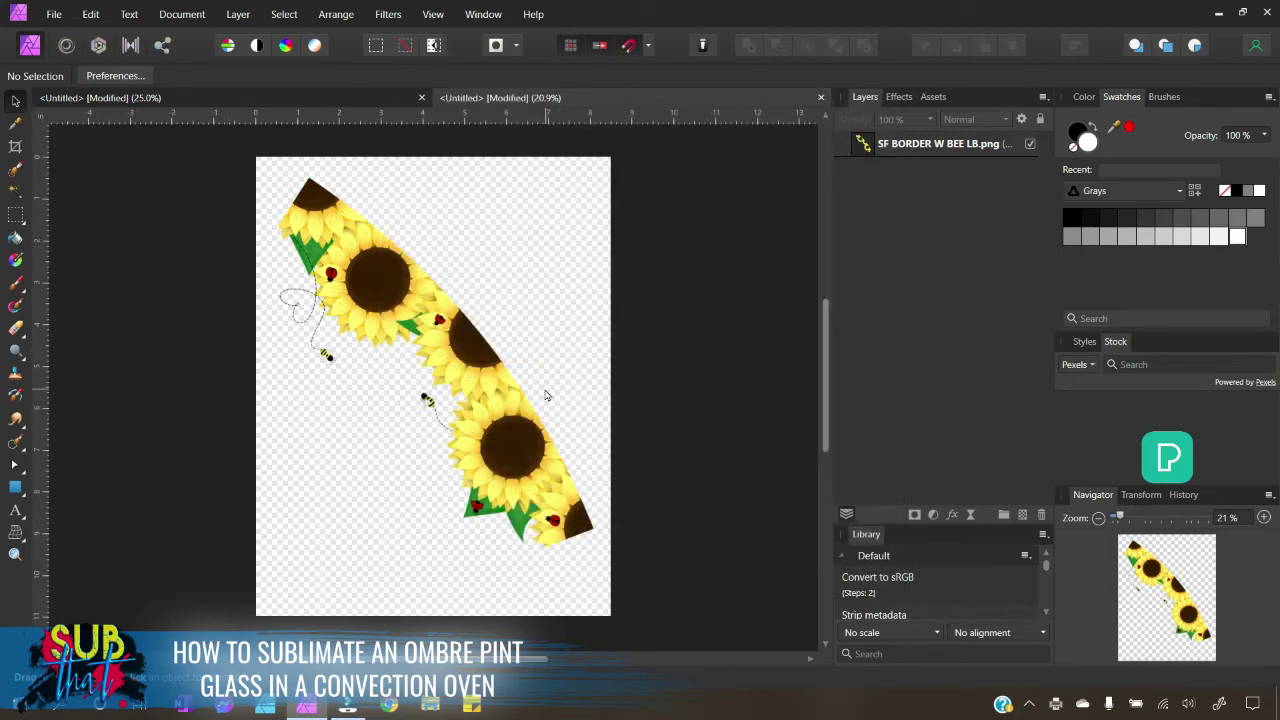